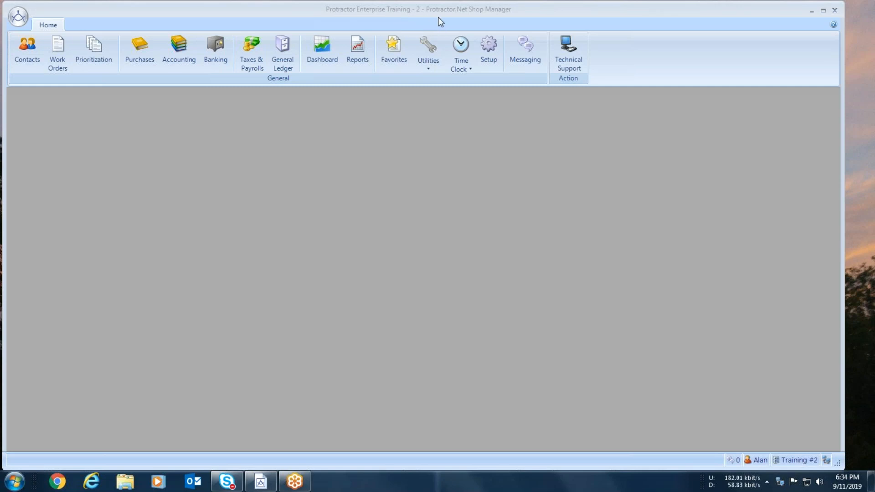
Step: Open the services list in the work order setup and show only the Cooling System category
left_click(488, 46)
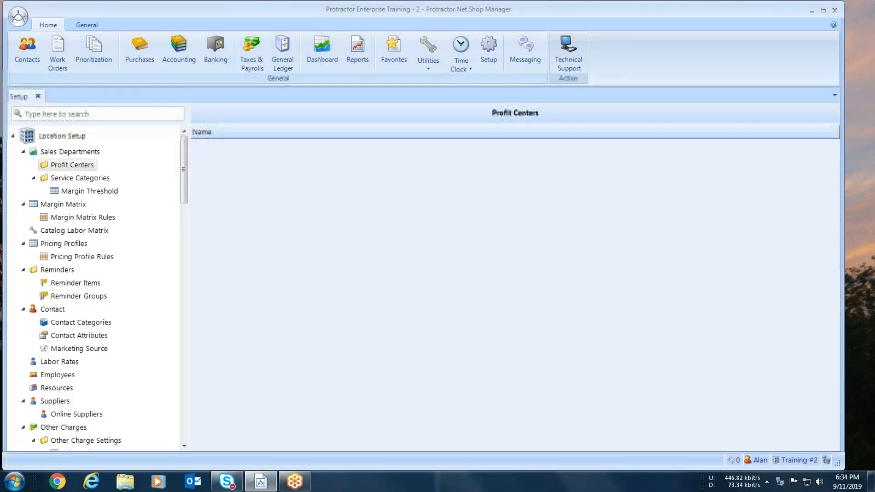
left_click_drag(185, 149, 183, 270)
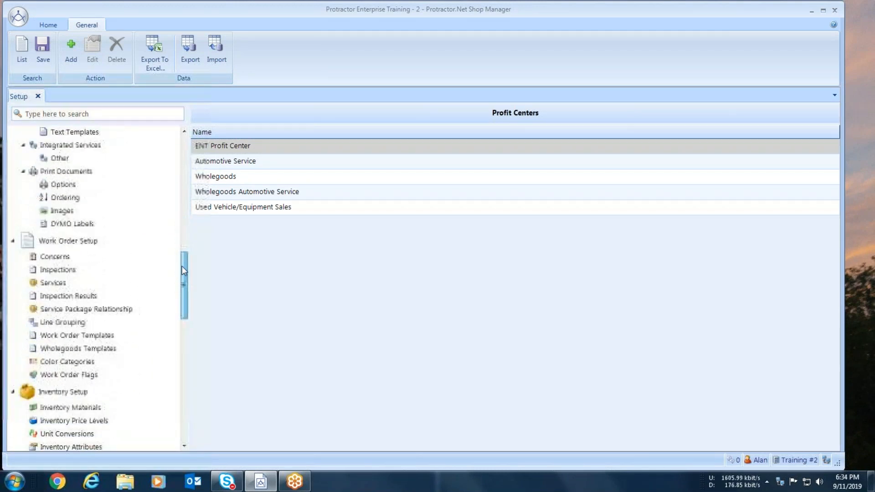
left_click(48, 284)
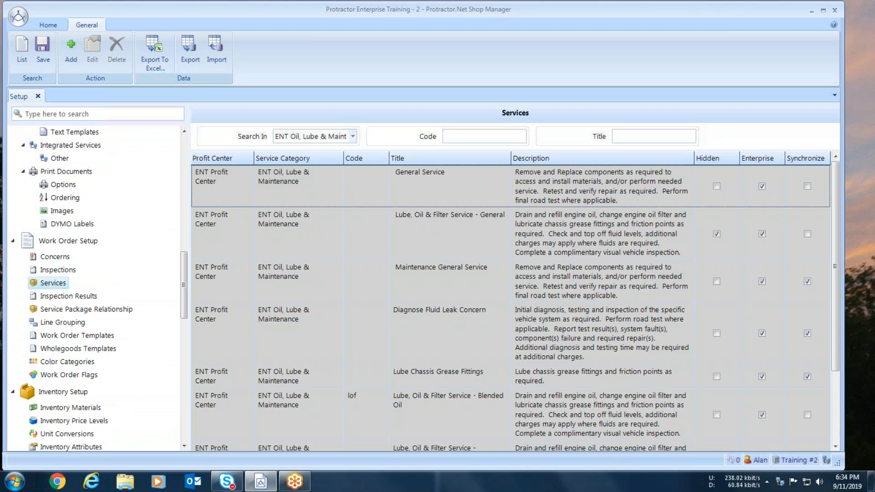
left_click(353, 137)
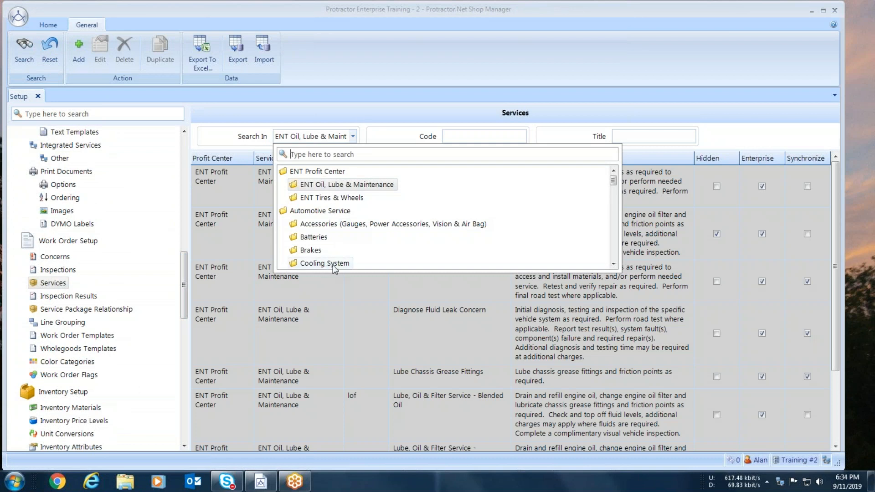
left_click(312, 264)
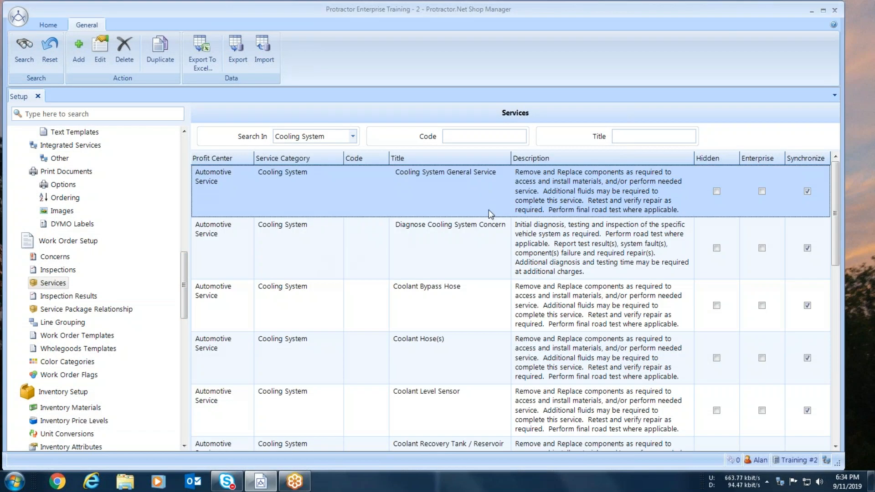
Step: Filter the services by the title "flush" and open the Cooling System Fluid Flush service package
left_click(628, 139)
type("flush")
key("Return")
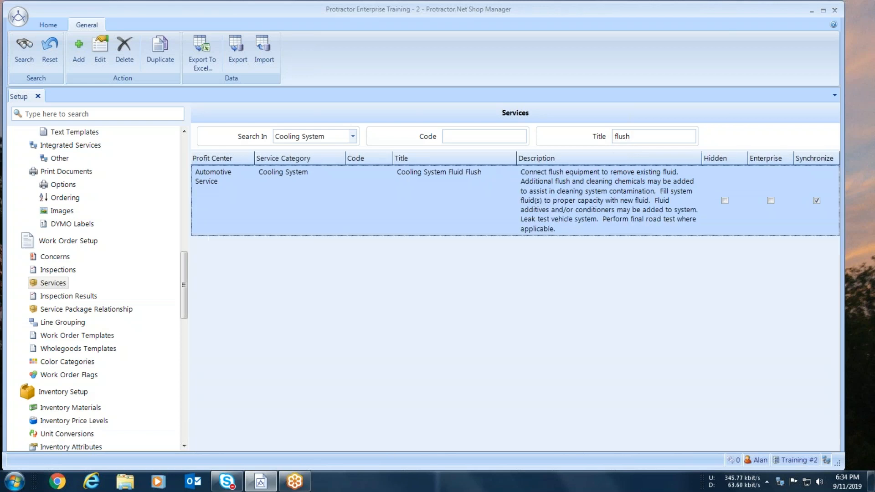
double_click(413, 182)
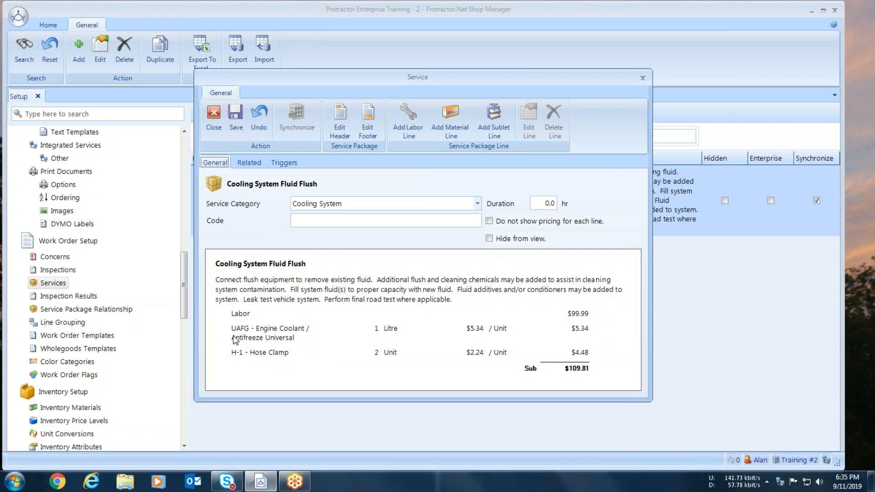
Step: Give the Labor line of the service package a Fixed Amount discount of $10
double_click(243, 315)
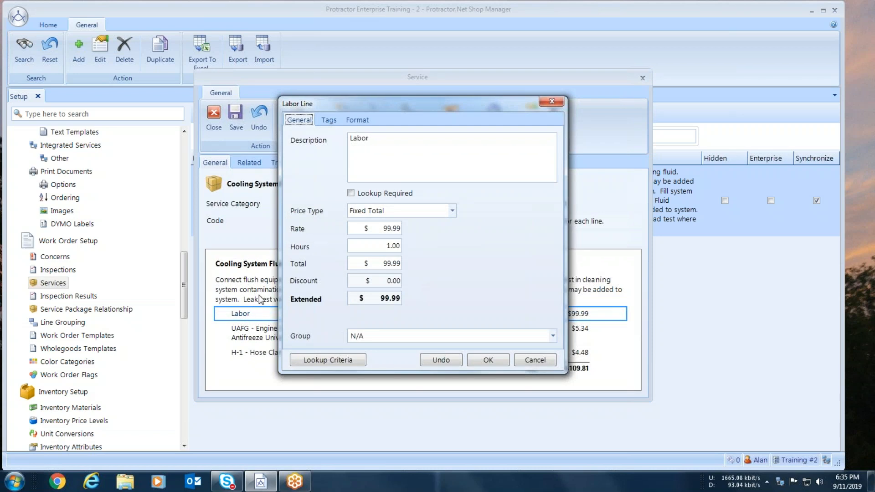
left_click(303, 281)
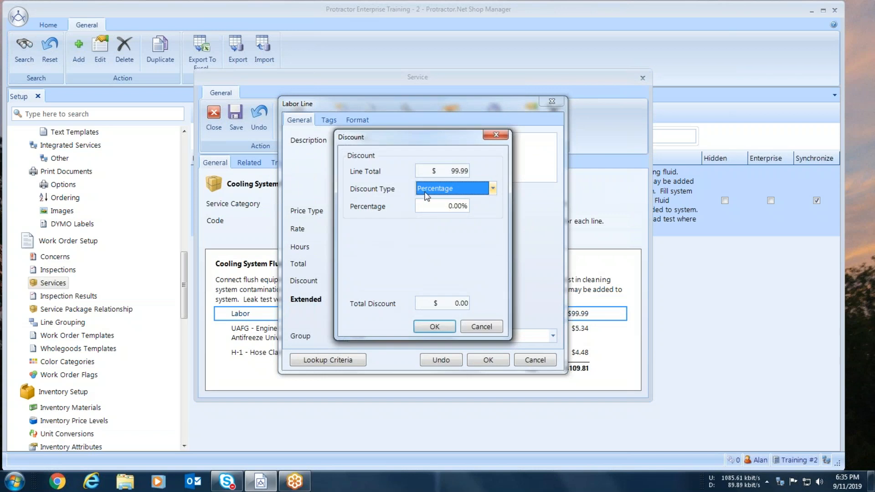
left_click(493, 189)
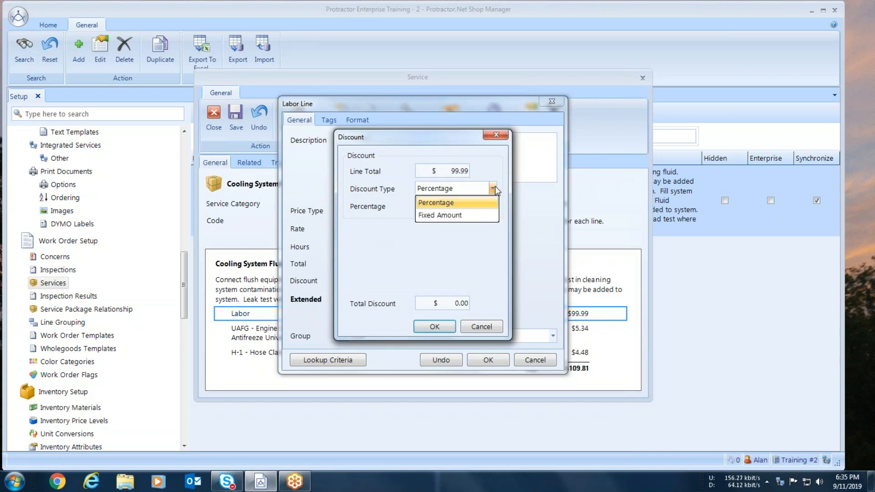
left_click(489, 213)
left_click(454, 206)
type("10.")
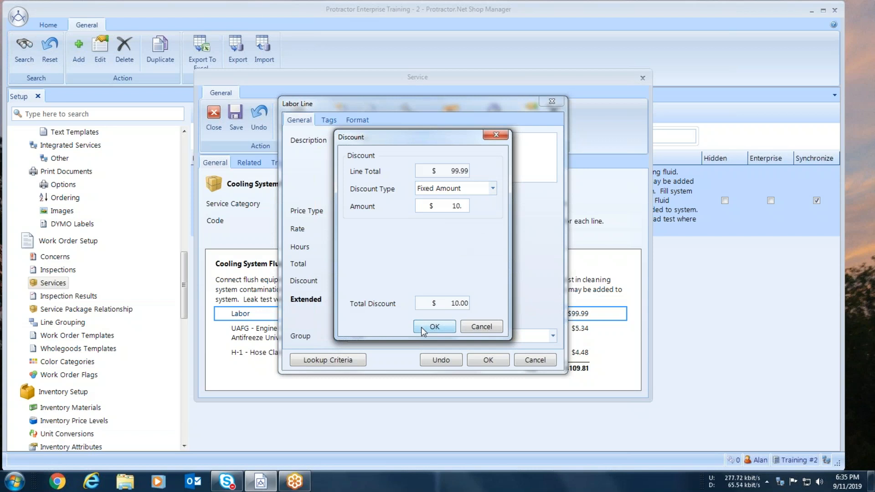
left_click(434, 327)
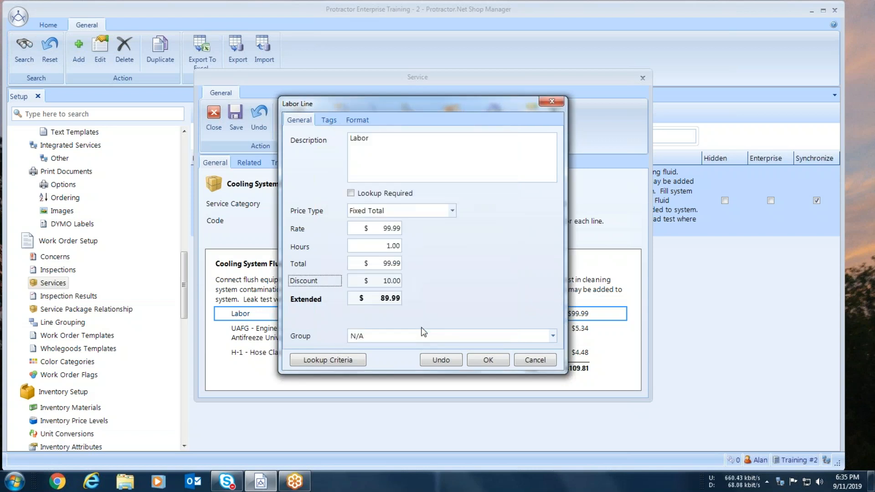
left_click(478, 359)
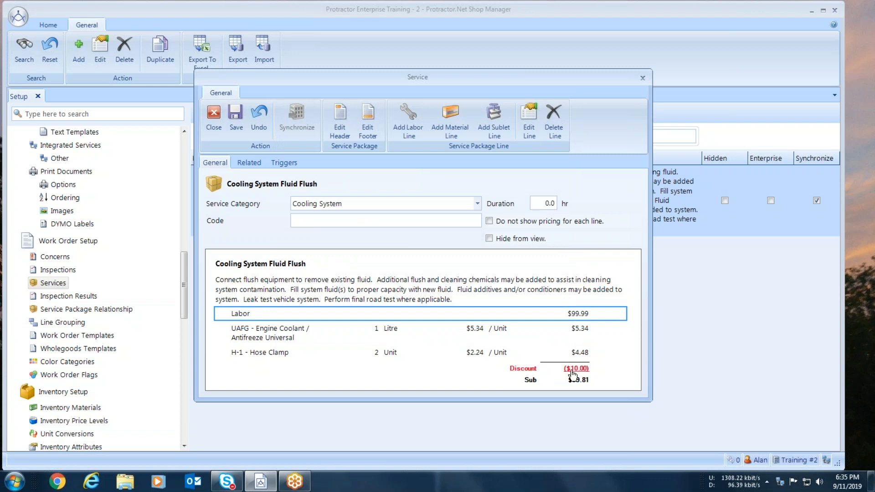
Step: Assign the code CF to the Cooling System Fluid Flush service and save it
mouse_move(582, 374)
type("CF")
left_click(238, 118)
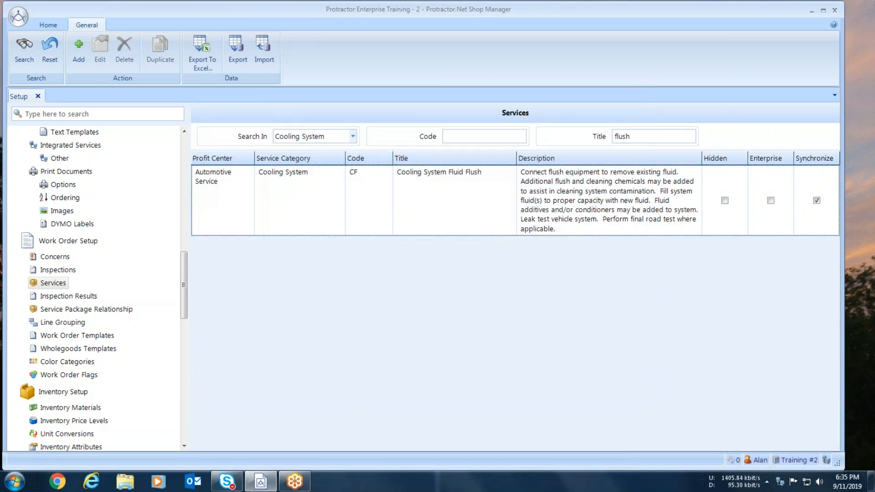
Step: Open the in-progress work order for the 2014 Chrysler Town & Country Touring
left_click(49, 25)
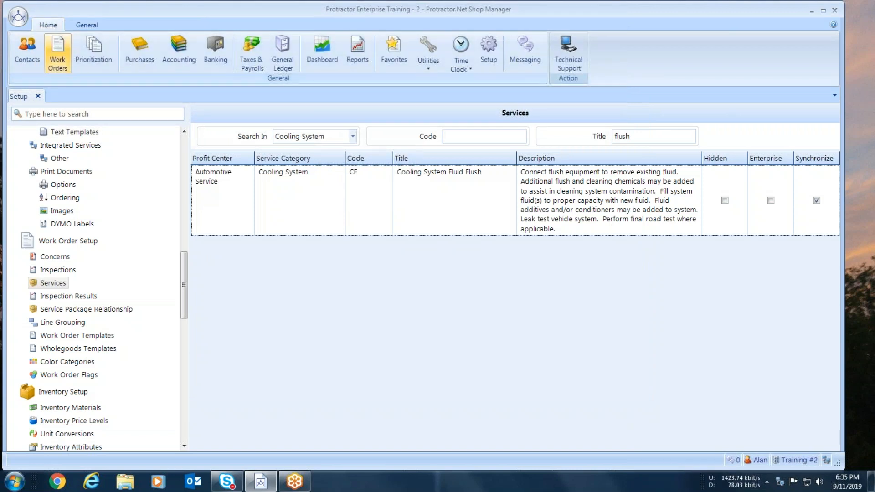
left_click(60, 51)
left_click(122, 276)
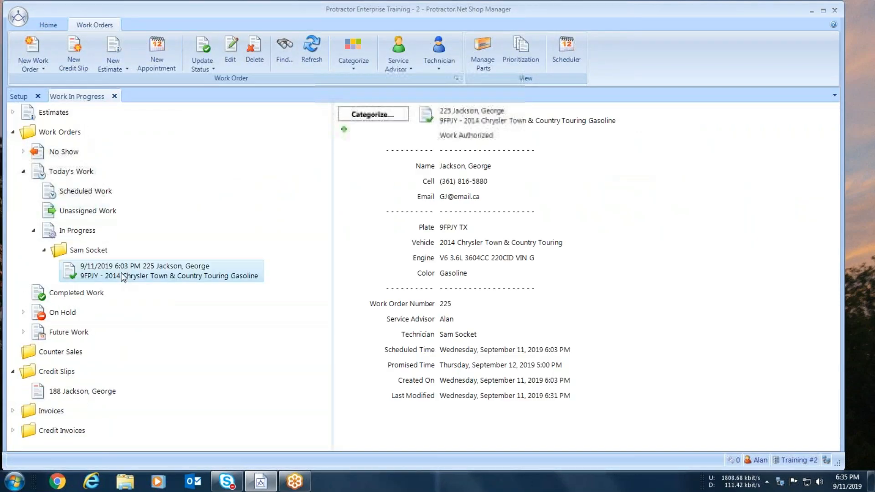
double_click(122, 275)
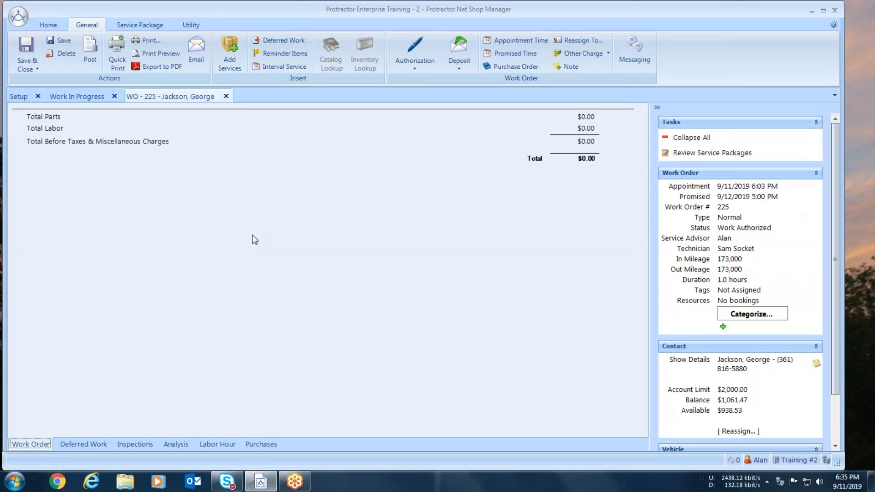
Step: Find the service with code cf and add Cooling System Fluid Flush to the work order
left_click(228, 50)
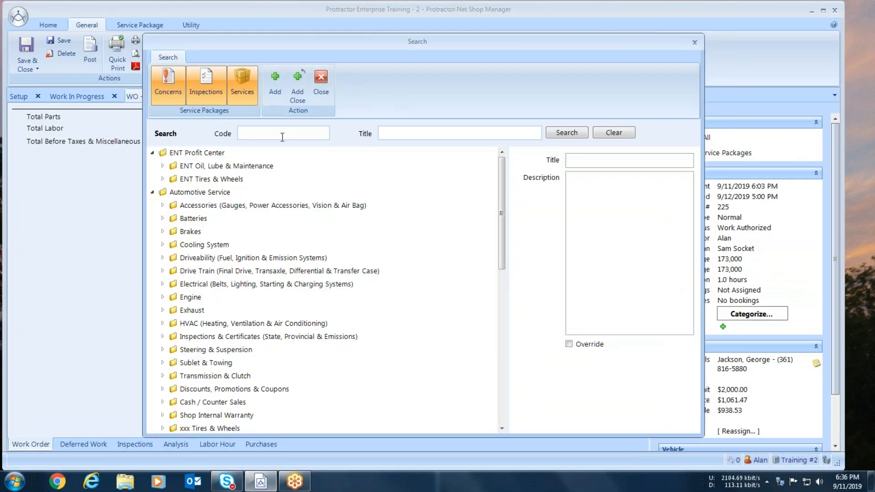
type("cf")
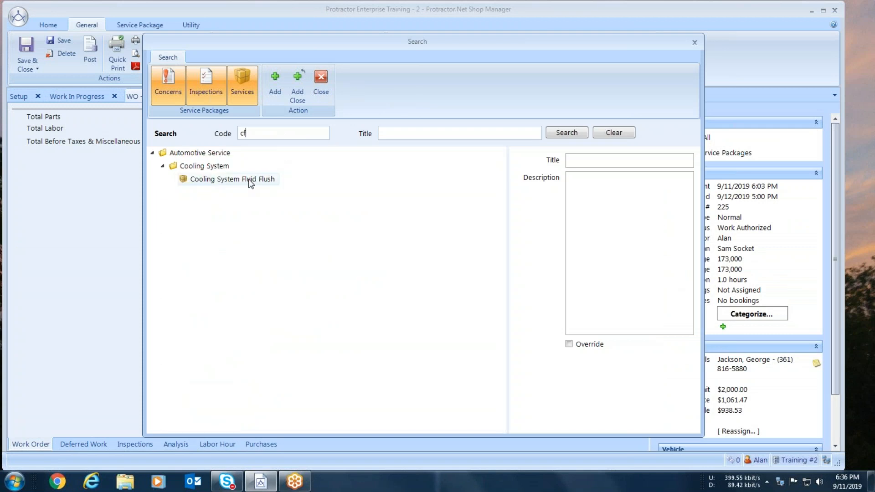
left_click(251, 182)
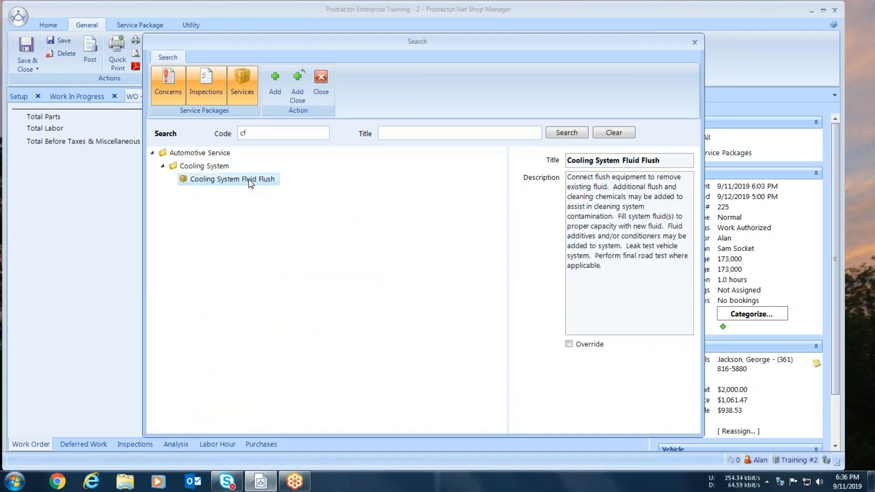
left_click(299, 85)
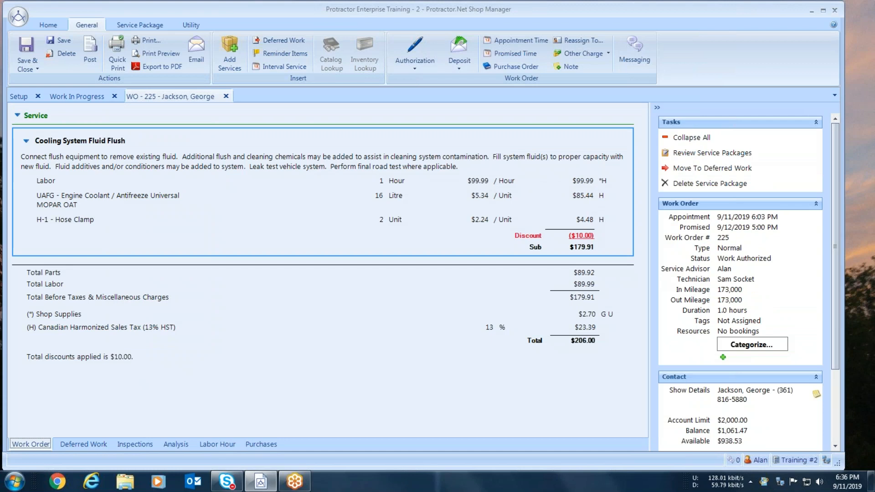
Step: Review the work order's invoiced, cost, profit and margin analysis and return to its service lines
mouse_move(590, 237)
left_click(176, 445)
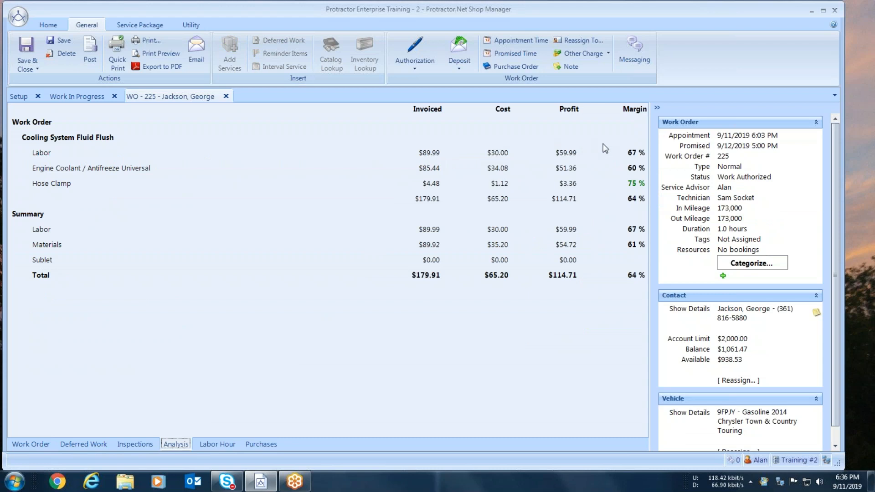
left_click(35, 444)
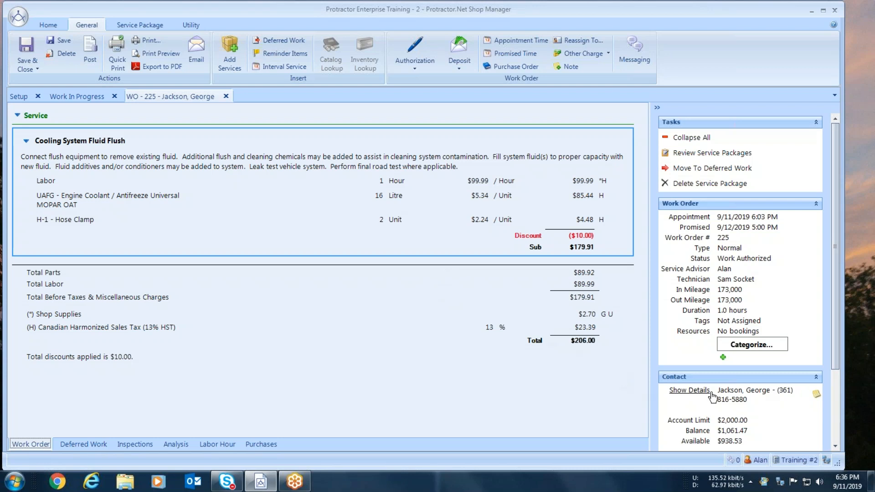
Step: Set a 10% labor discount in the discount details of the work order's contact and save the contact
left_click(738, 394)
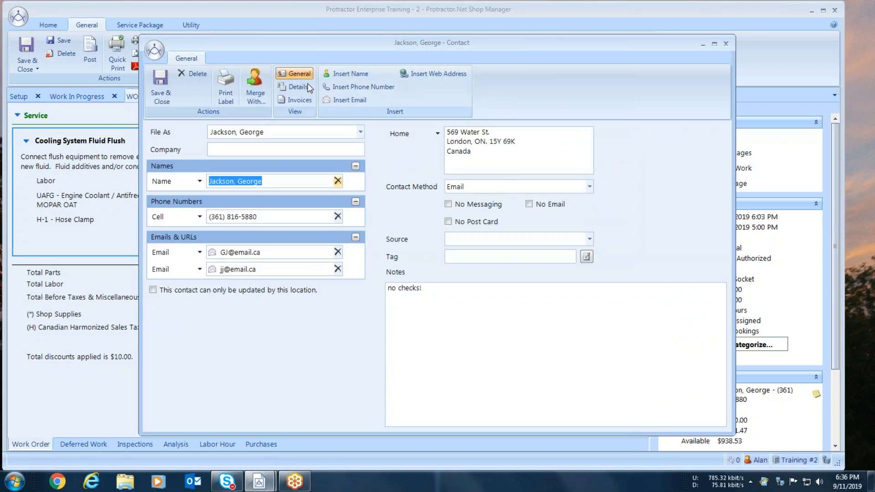
left_click(296, 88)
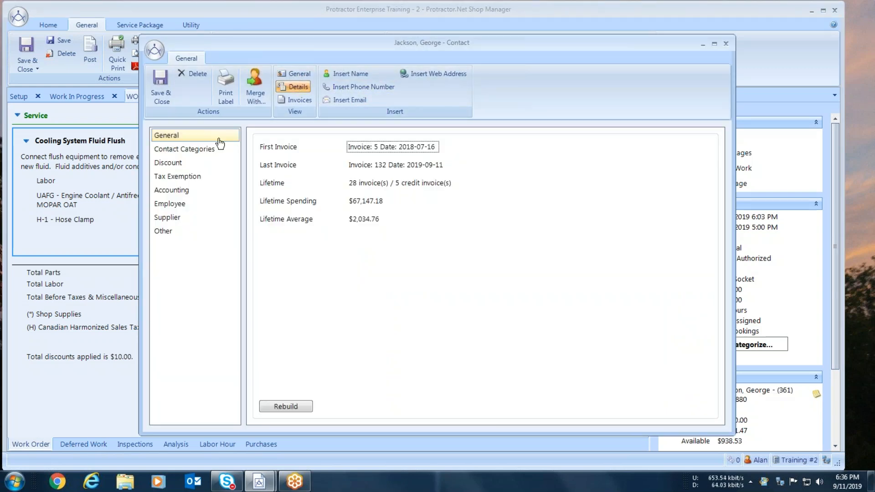
left_click(167, 168)
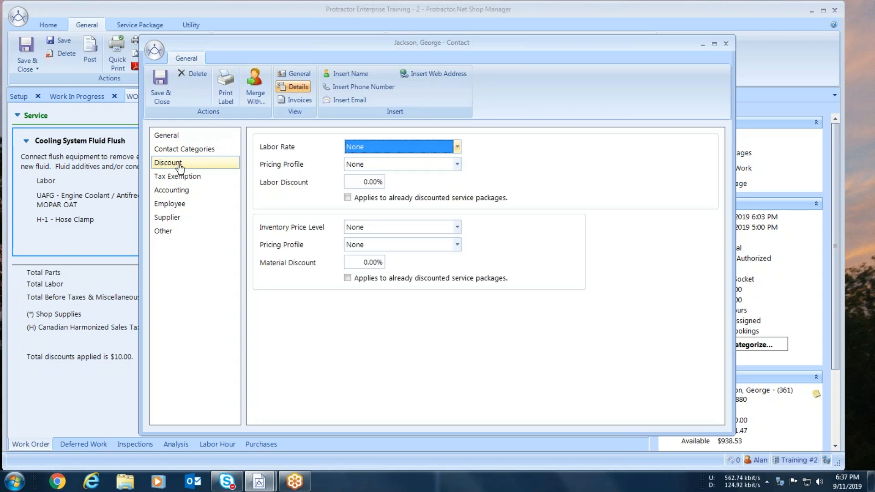
left_click(361, 186)
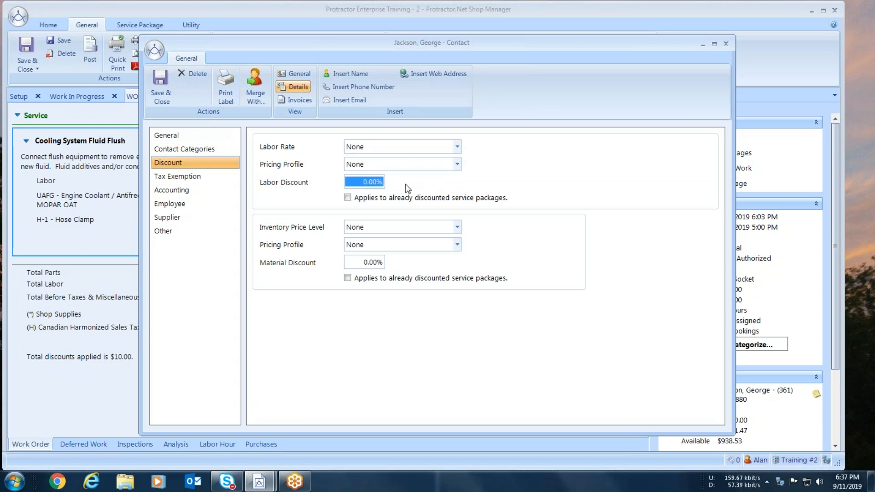
type("10.")
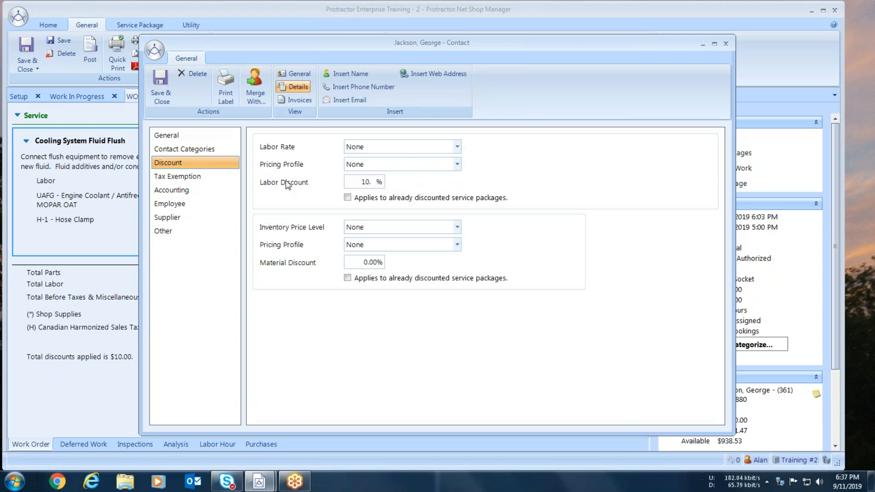
left_click(160, 82)
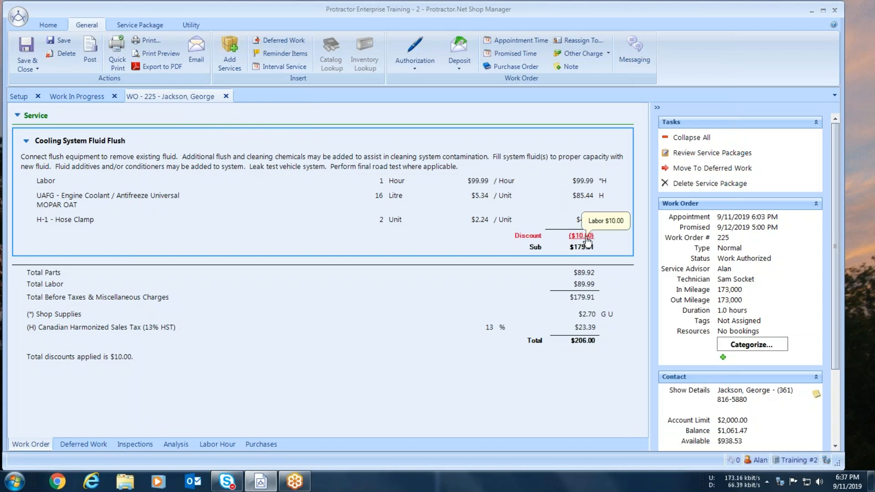
Step: Make the contact's labor discount apply to already discounted service packages and save the contact
left_click(728, 398)
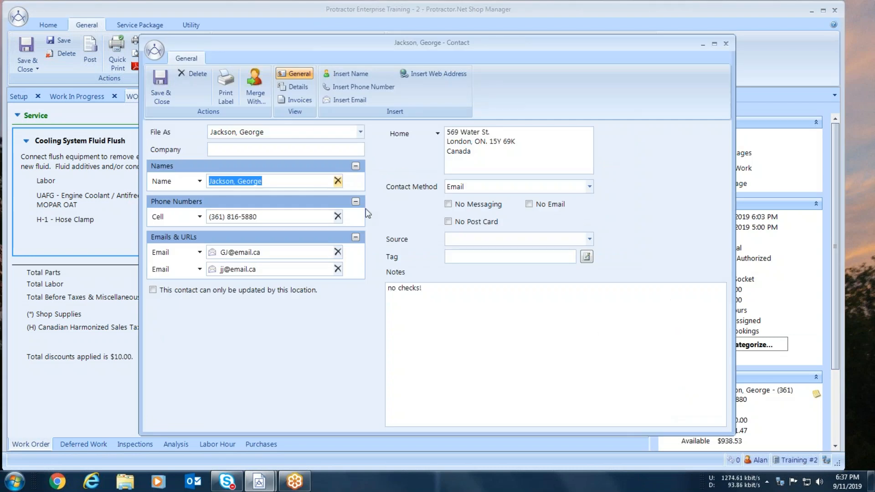
left_click(290, 86)
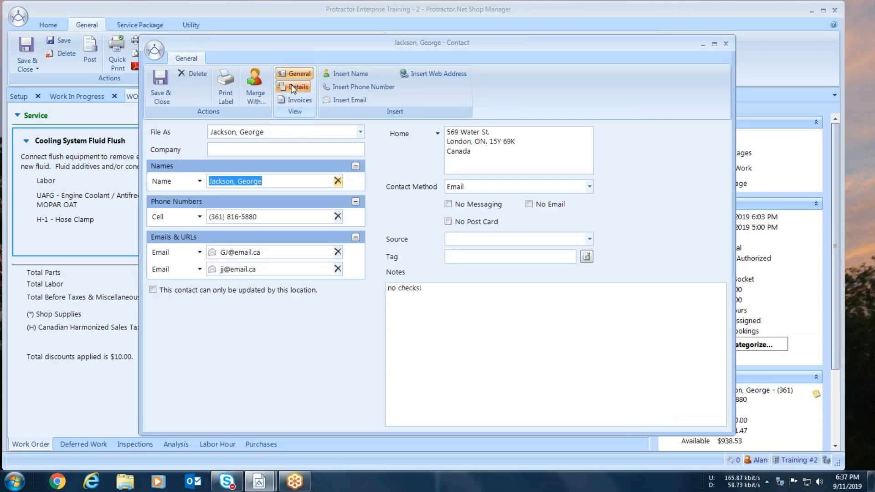
left_click(165, 163)
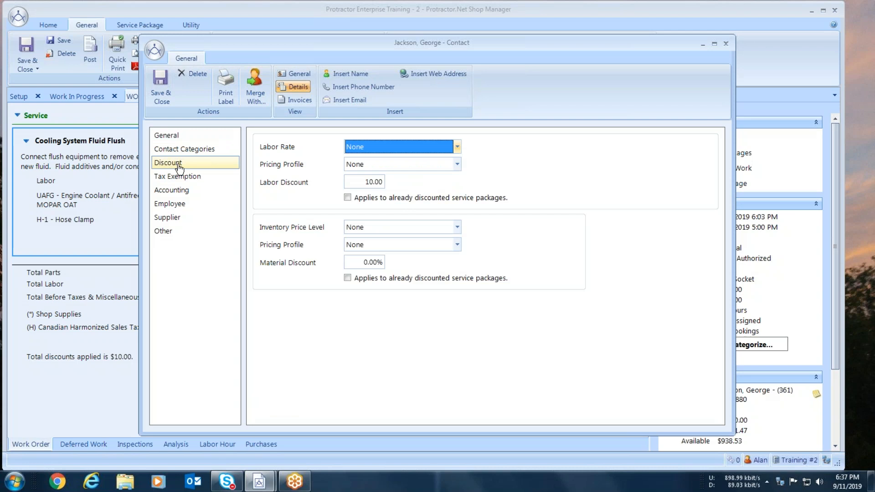
left_click(355, 200)
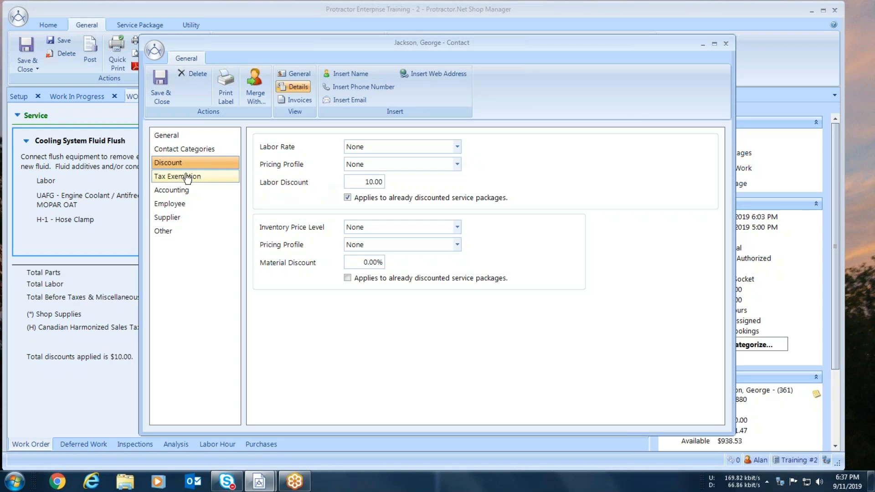
left_click(161, 83)
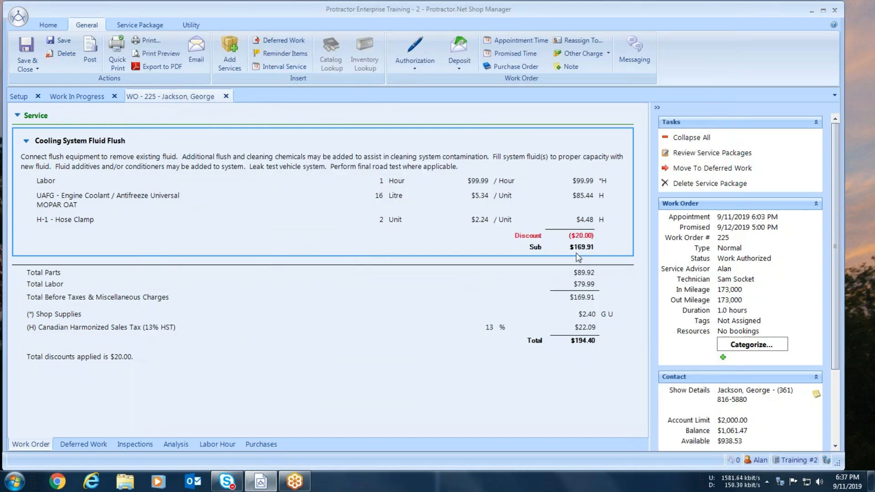
Step: Check how the combined discounts affect the labor profit and margin in the work order's analysis
mouse_move(583, 244)
left_click(175, 444)
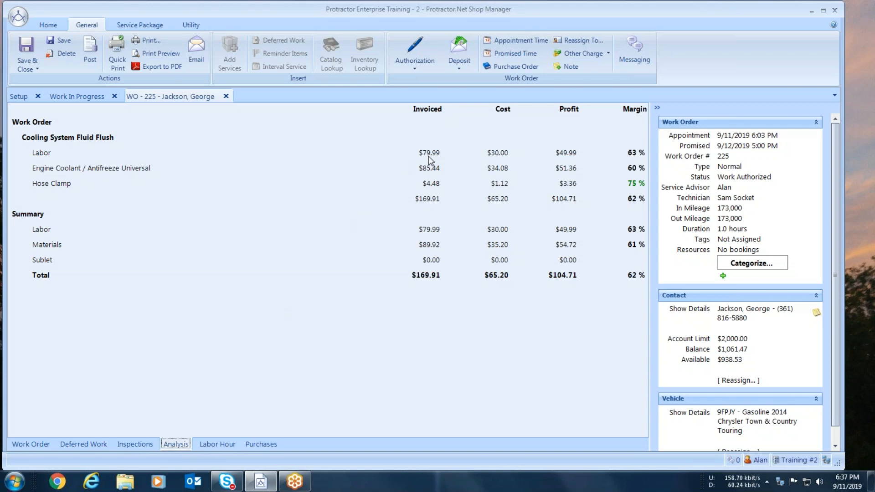
Step: Stop the work order contact's labor discount from applying to already discounted service packages and save the contact
left_click(28, 444)
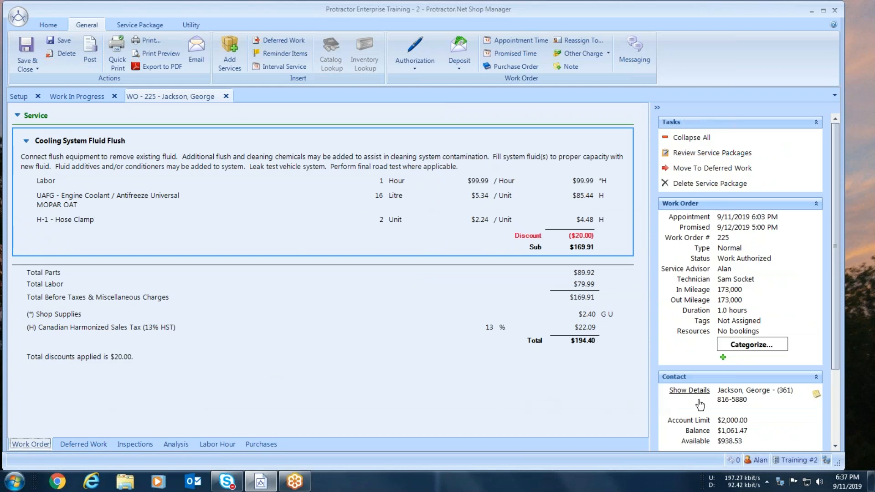
left_click(741, 395)
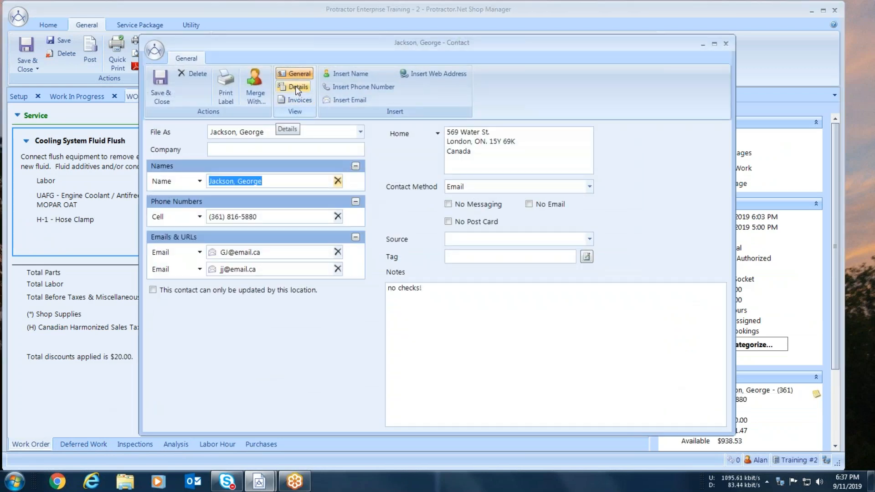
left_click(297, 87)
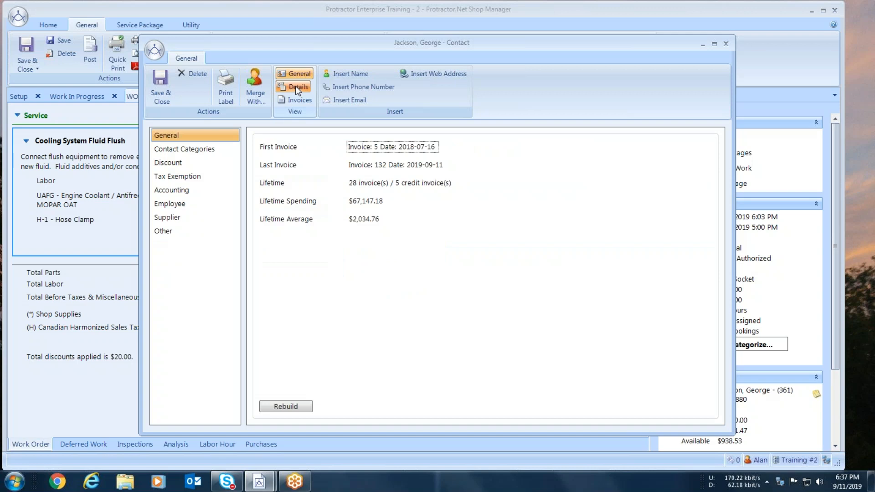
left_click(172, 164)
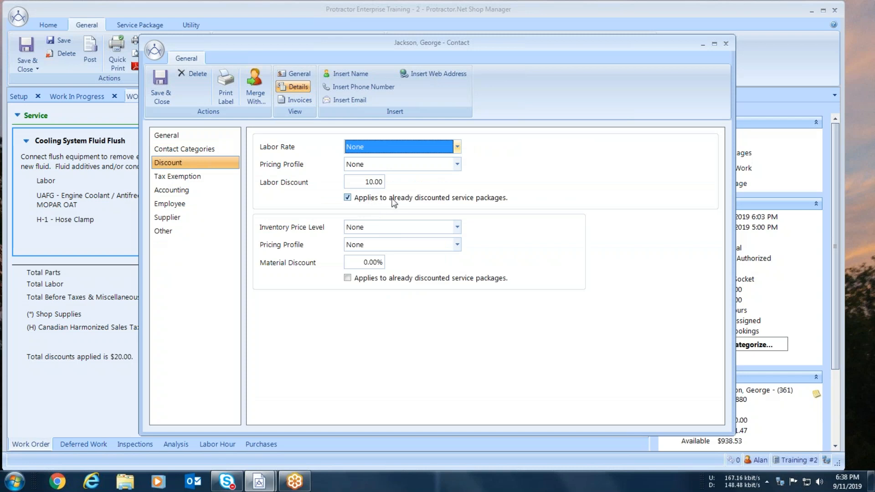
left_click(348, 200)
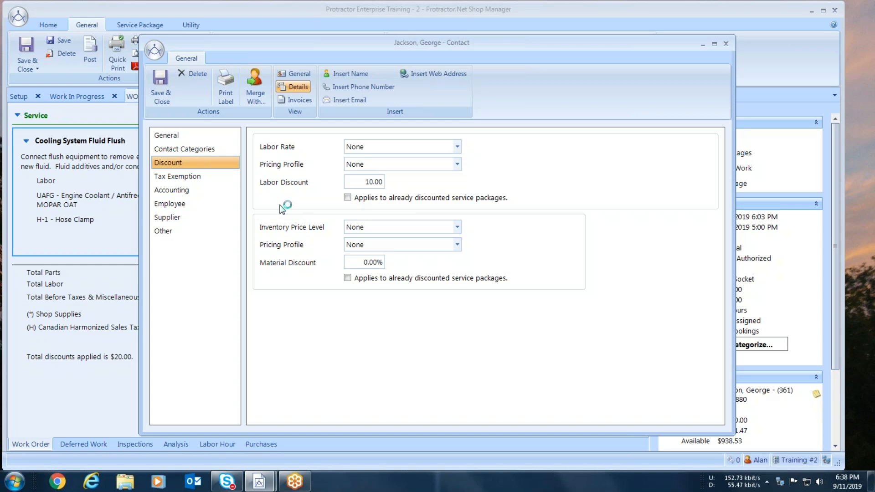
left_click(157, 85)
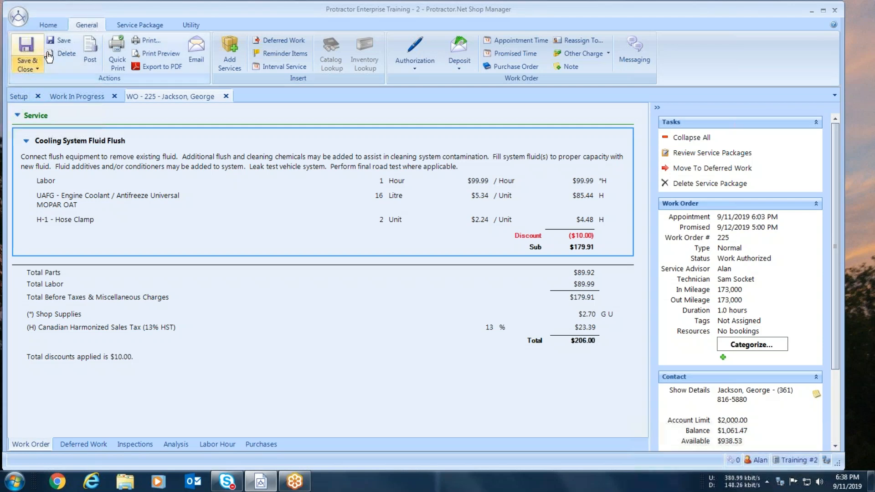
Step: In the services setup, clear the title filter and list the services in the Discounts, Promotions & Coupons category
left_click(18, 96)
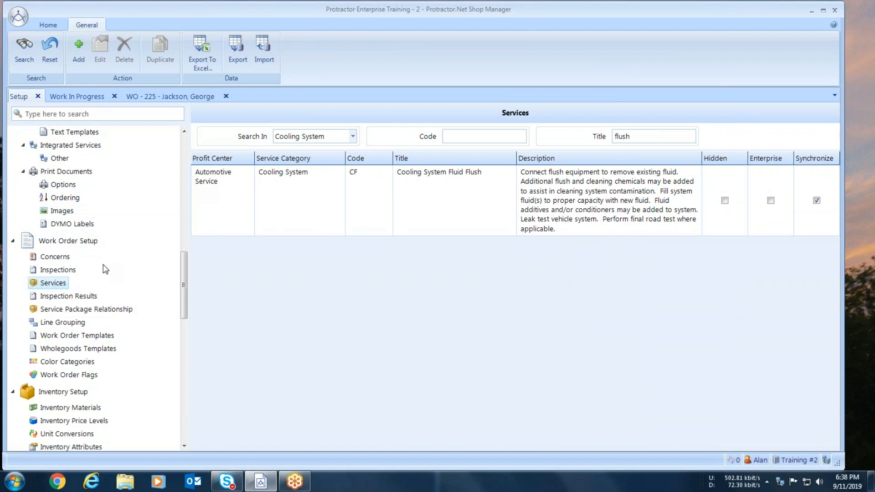
left_click(353, 137)
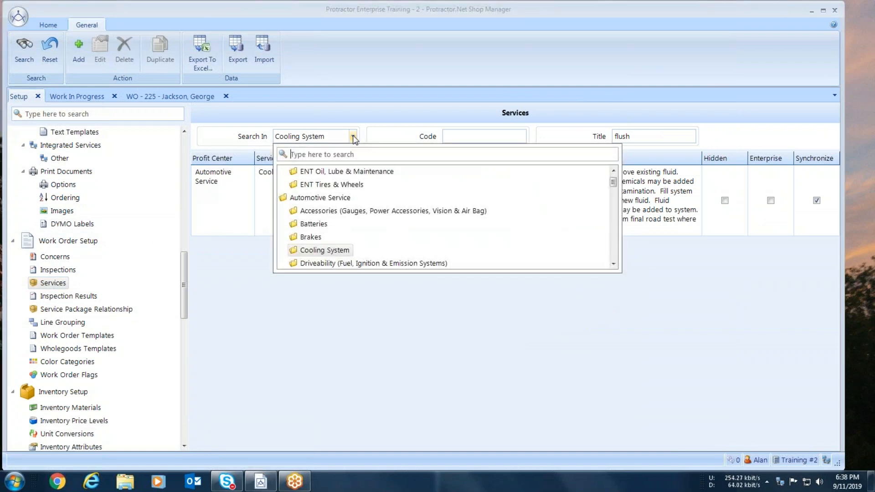
left_click_drag(614, 184, 611, 206)
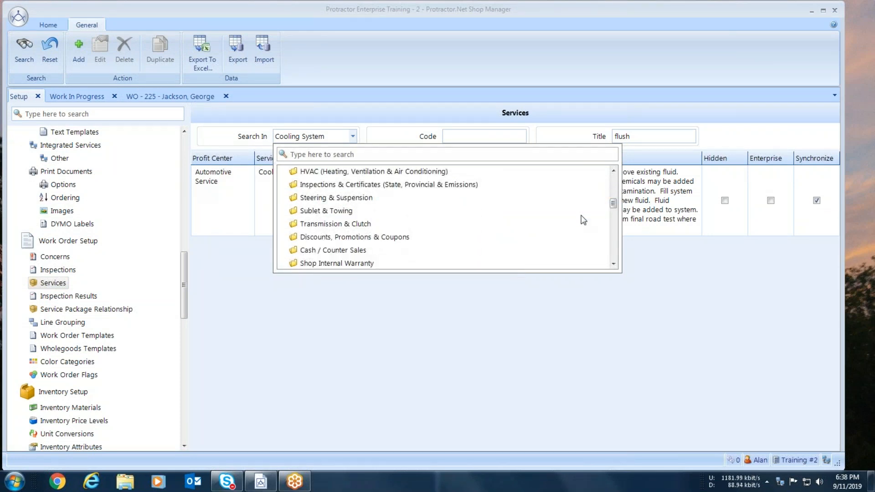
left_click(325, 238)
left_click_drag(644, 138, 605, 139)
key("BackSpace")
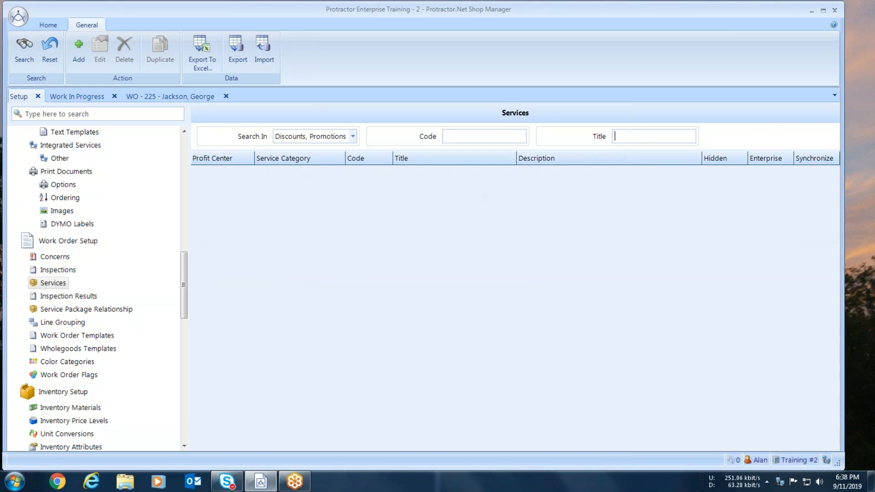
key("Return")
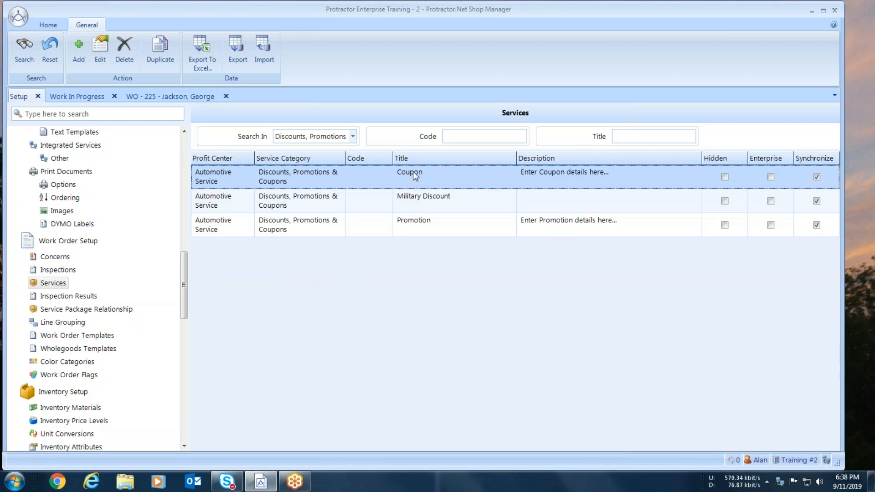
Step: Open the Promotion service package and its header's title and description for editing
double_click(422, 221)
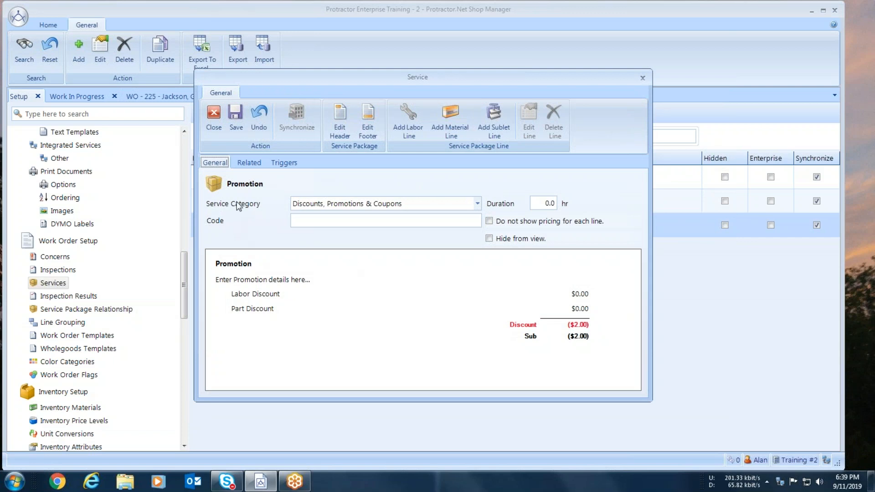
left_click(340, 119)
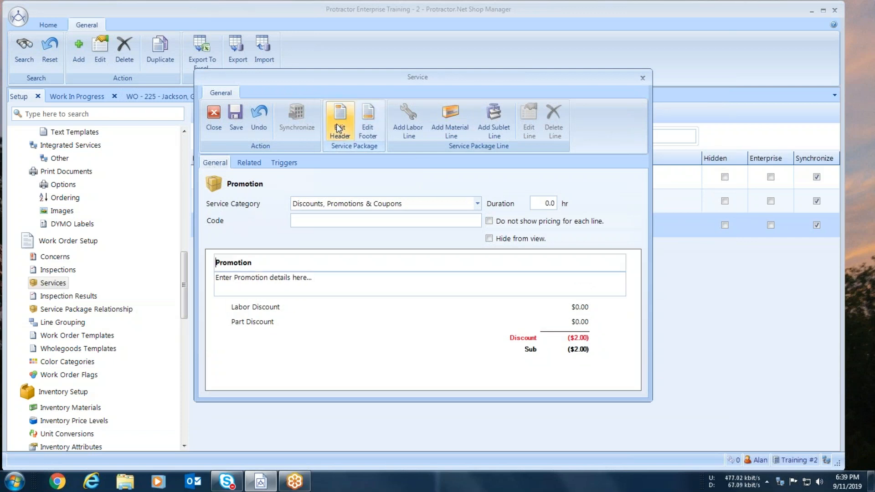
left_click_drag(264, 261, 212, 263)
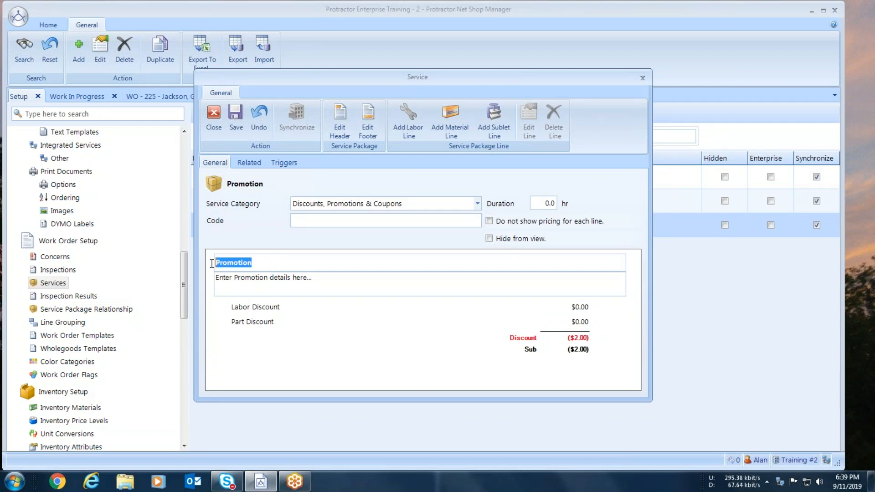
left_click_drag(311, 281, 213, 284)
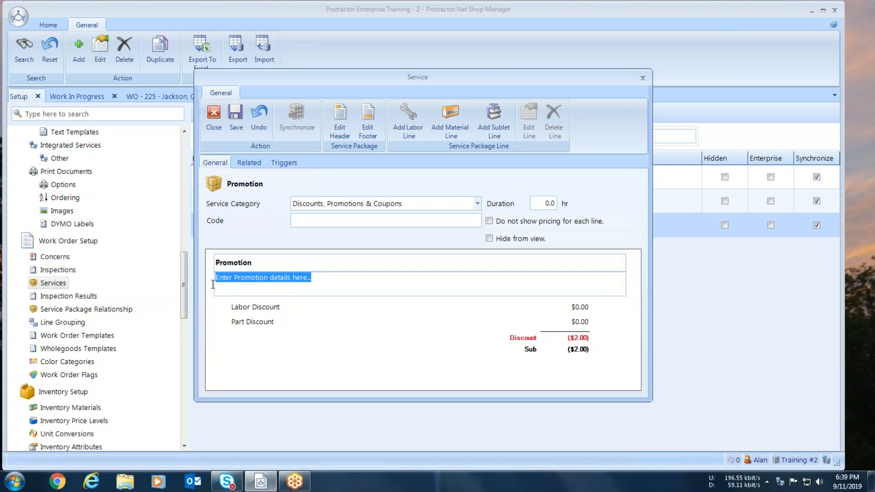
left_click(233, 263)
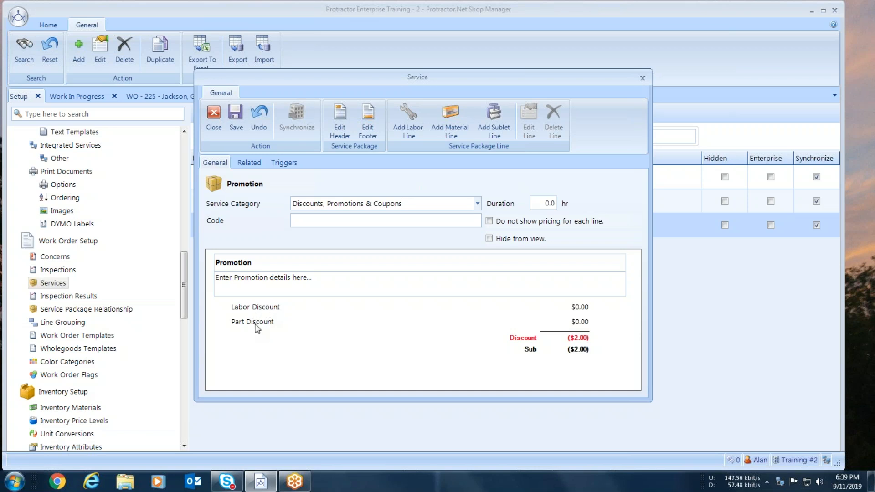
Step: Open the discount settings of the Promotion package's Labor Discount line
left_click(253, 308)
double_click(254, 294)
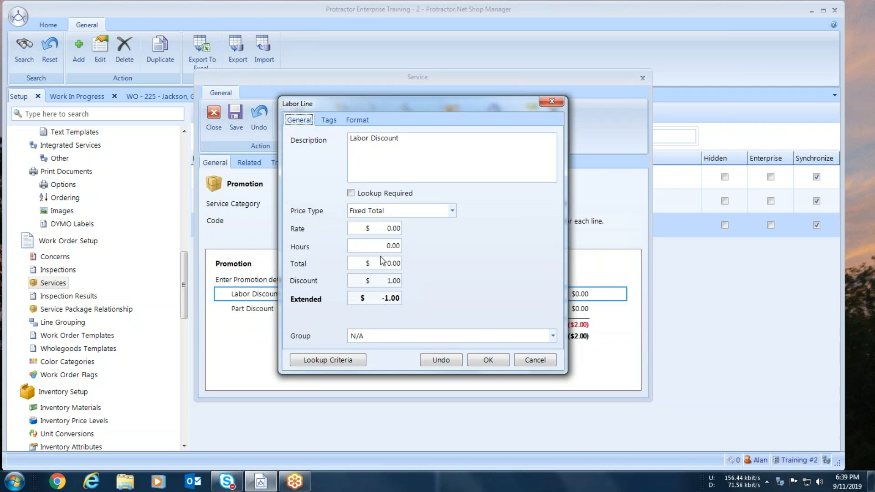
left_click(299, 282)
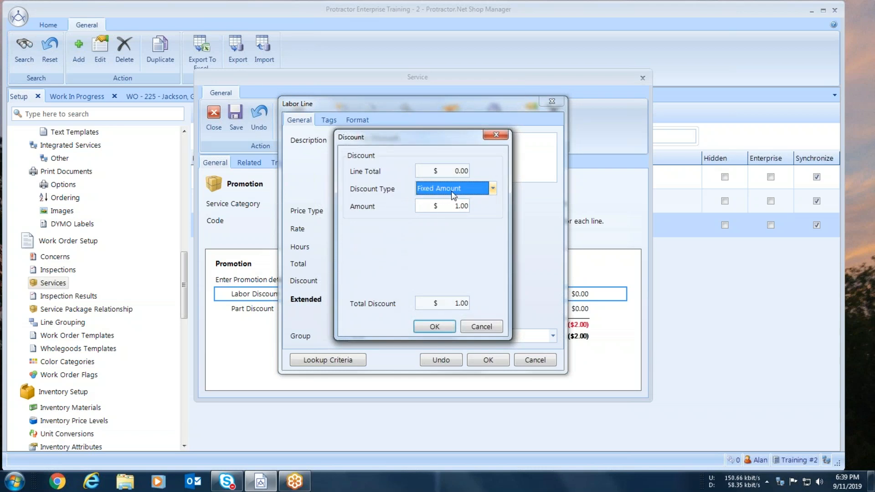
Step: Try the Percentage discount type on the Labor Discount line and return it to Fixed Amount
left_click(494, 189)
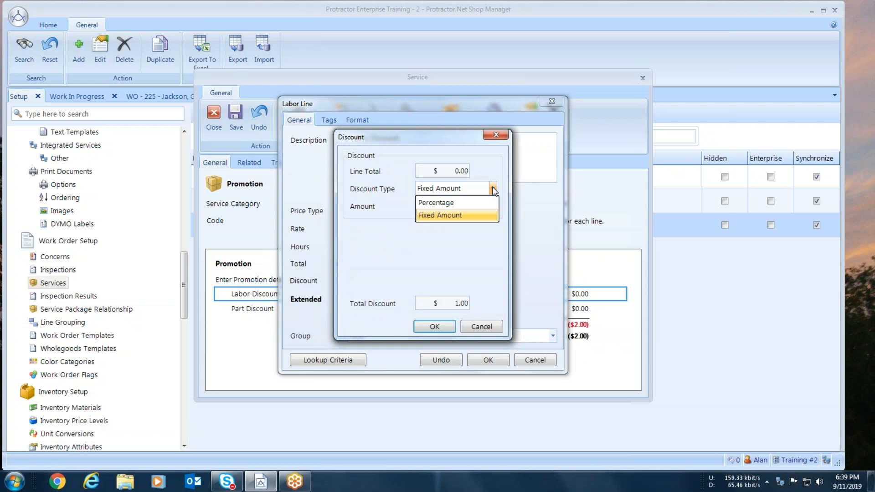
left_click(433, 203)
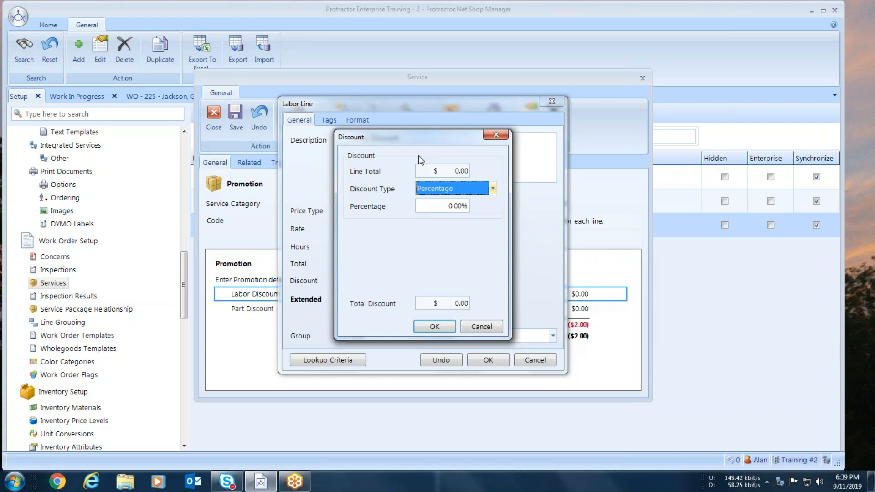
left_click_drag(411, 134, 560, 139)
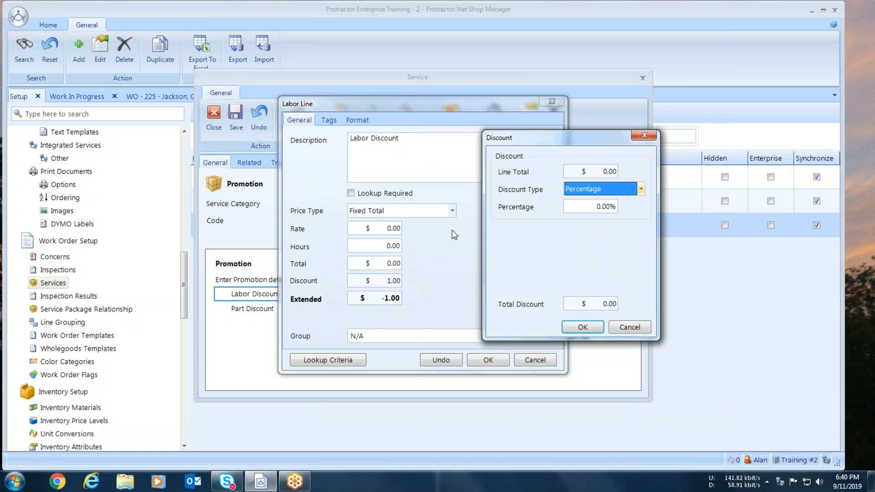
left_click(642, 191)
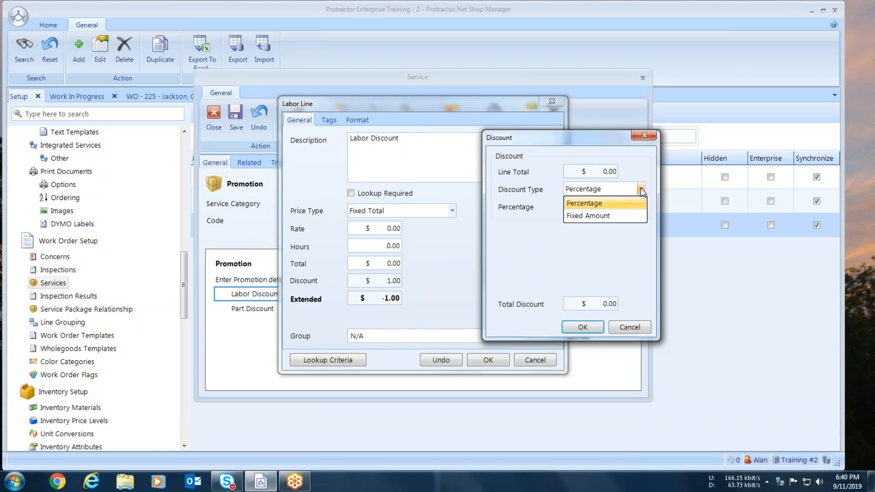
left_click(631, 218)
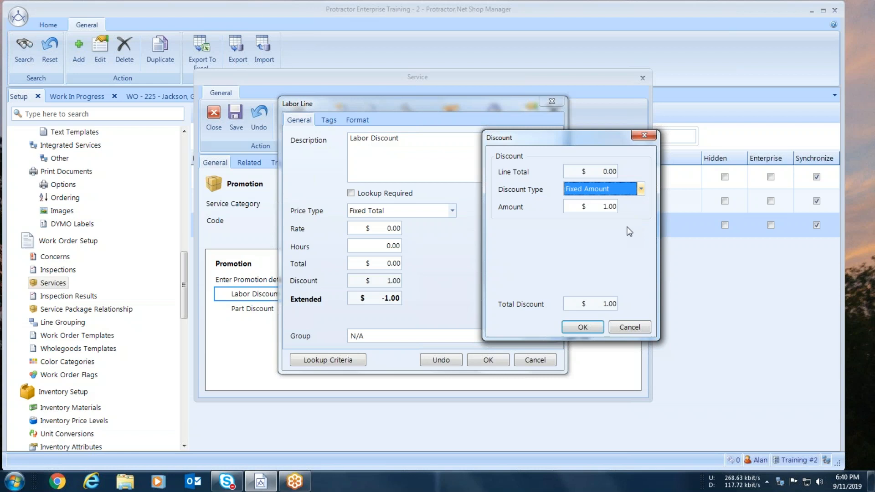
Step: Set the Labor Discount line's fixed discount amount to $5.00 and accept the labor line
left_click(598, 209)
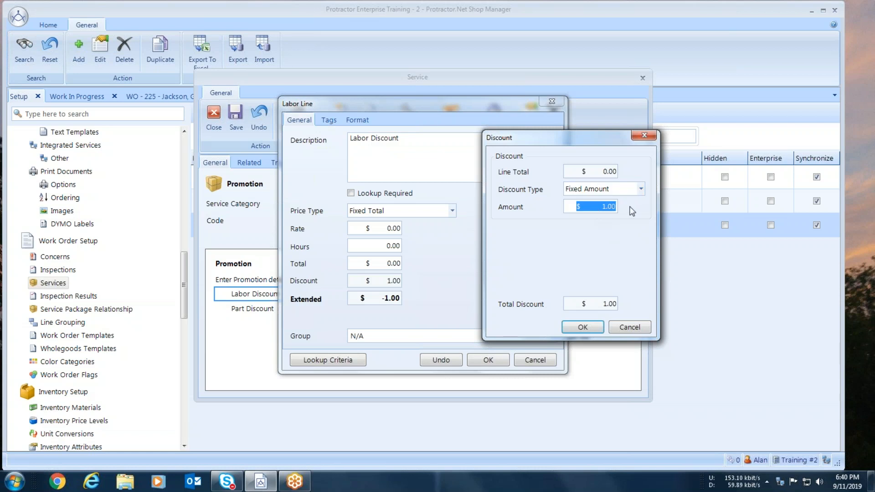
type("5")
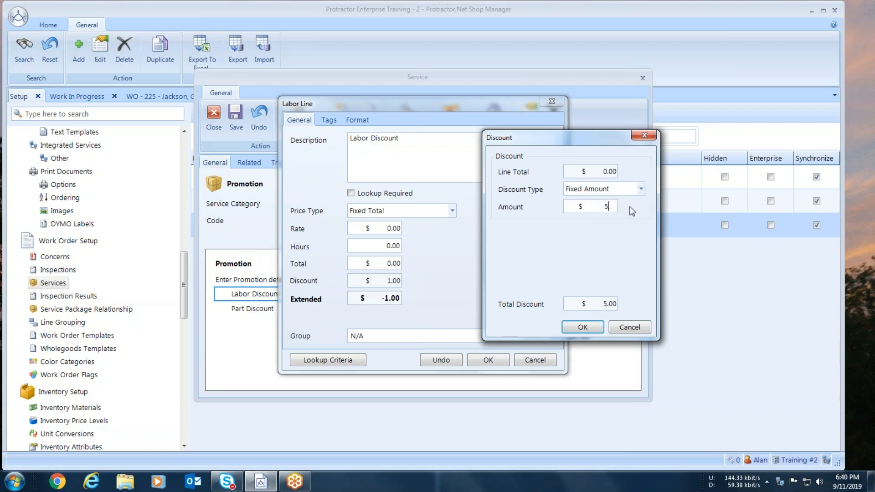
type(".")
left_click(582, 328)
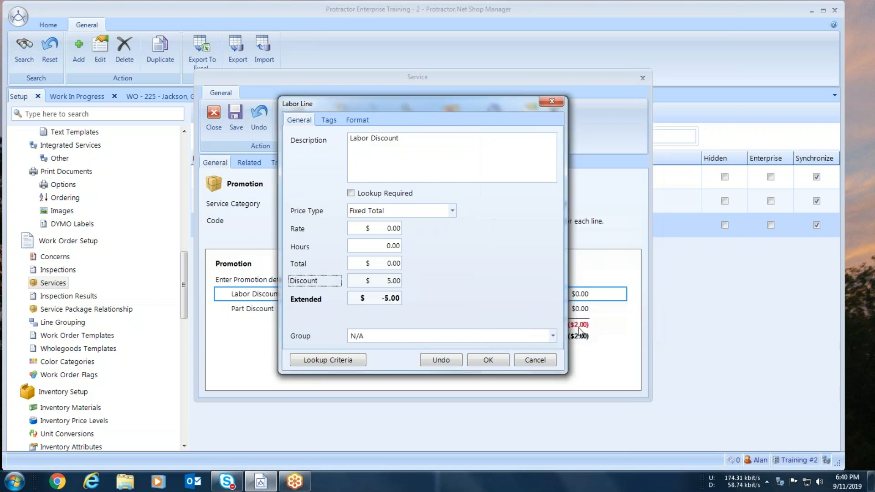
left_click(481, 360)
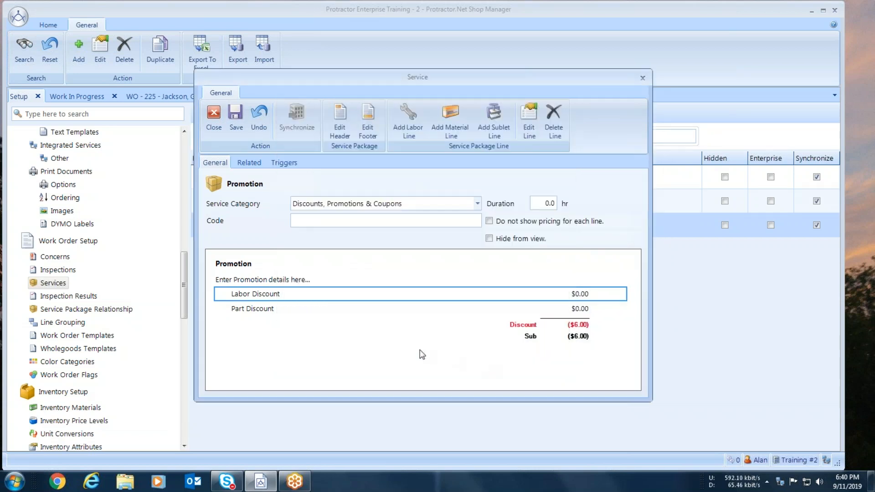
Step: Set the Part Discount line's quantity to 0 and its fixed discount amount to $5.00, and accept the material line
left_click(270, 310)
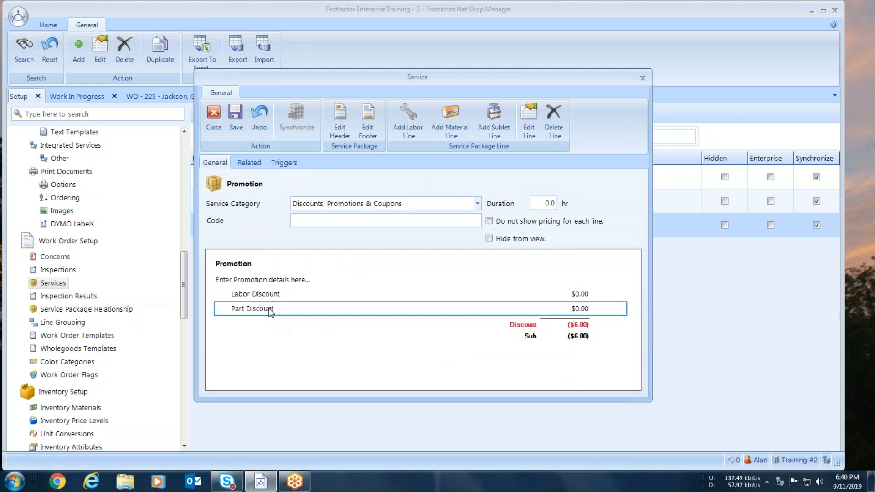
double_click(270, 310)
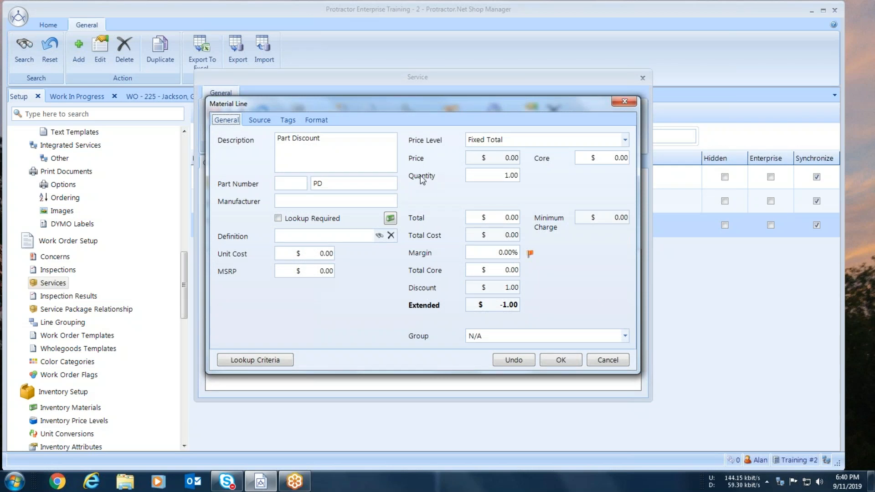
left_click(501, 176)
type("0.")
left_click(423, 288)
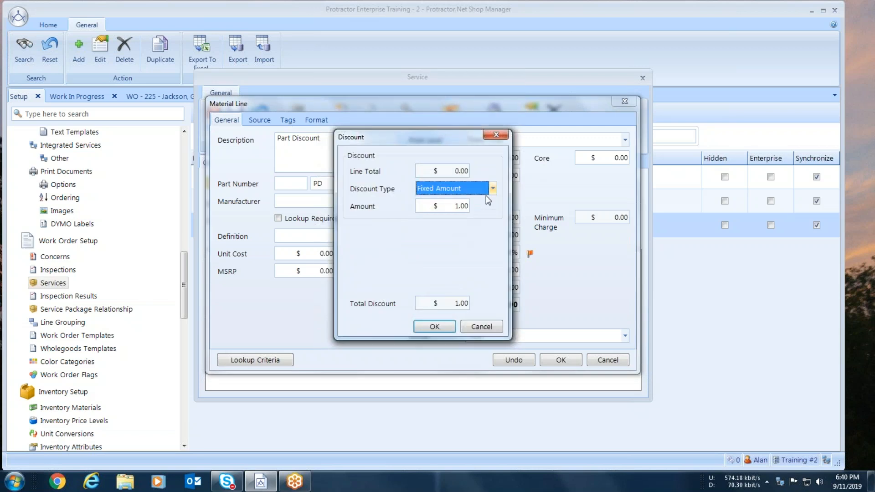
left_click(454, 210)
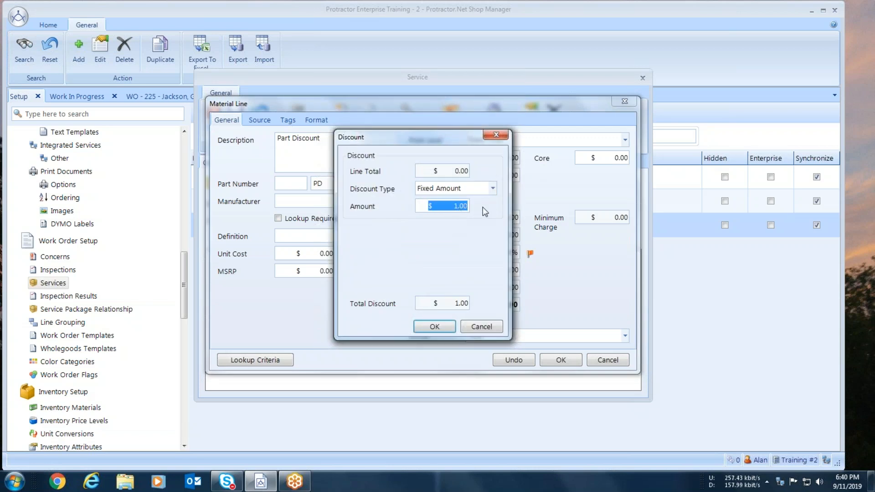
type("5")
left_click(435, 327)
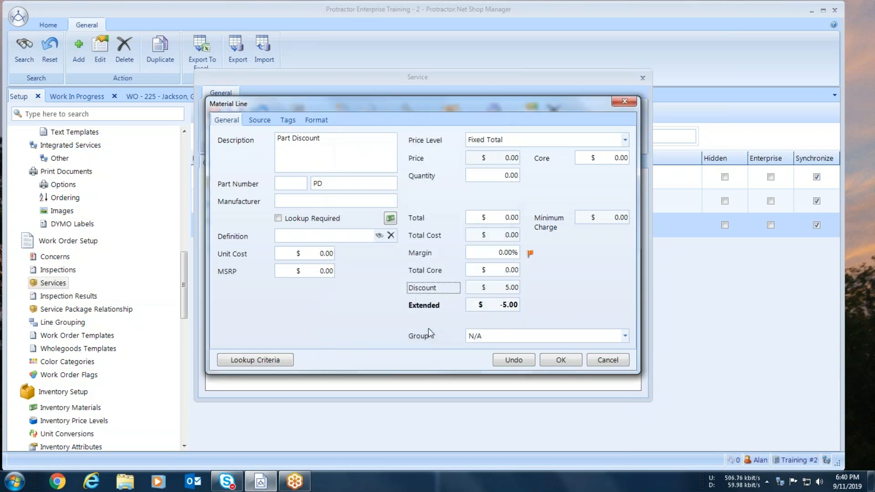
left_click(562, 362)
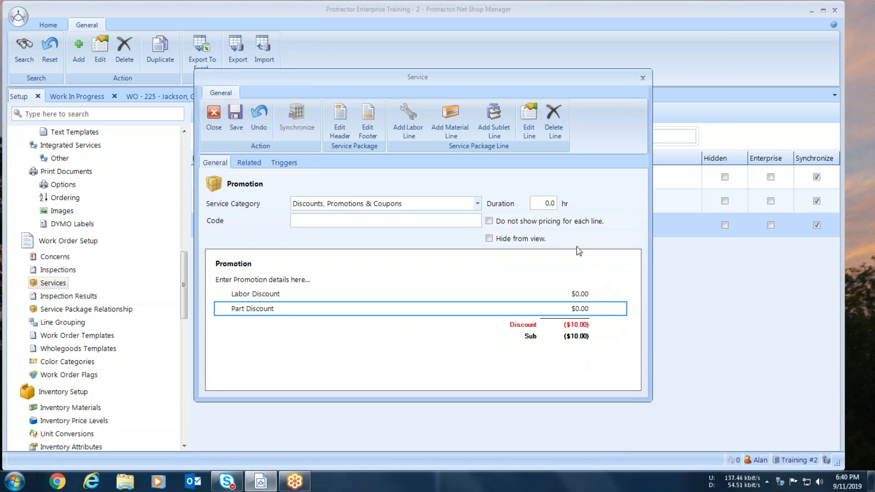
Step: Try hiding the pricing for each line of the Promotion package and restore the line pricing
left_click(489, 221)
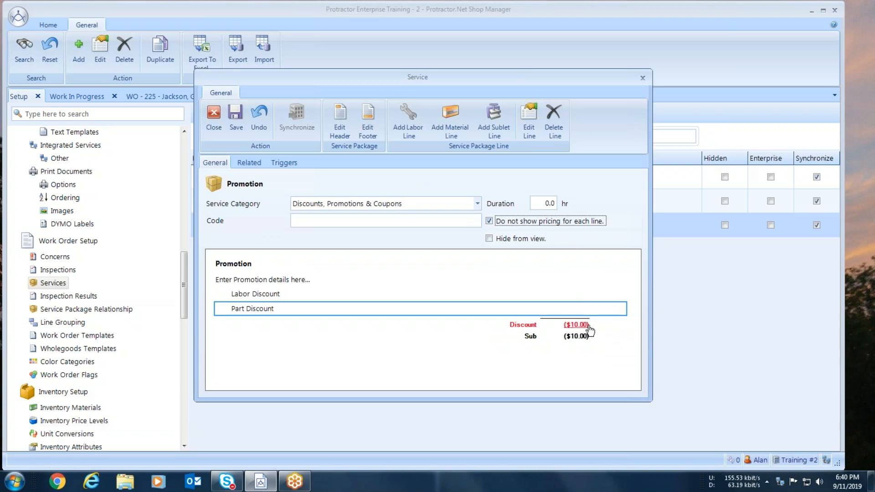
mouse_move(589, 328)
left_click(489, 221)
Step: Try displaying the rate and part number on the Promotion package's Part Discount line
double_click(267, 308)
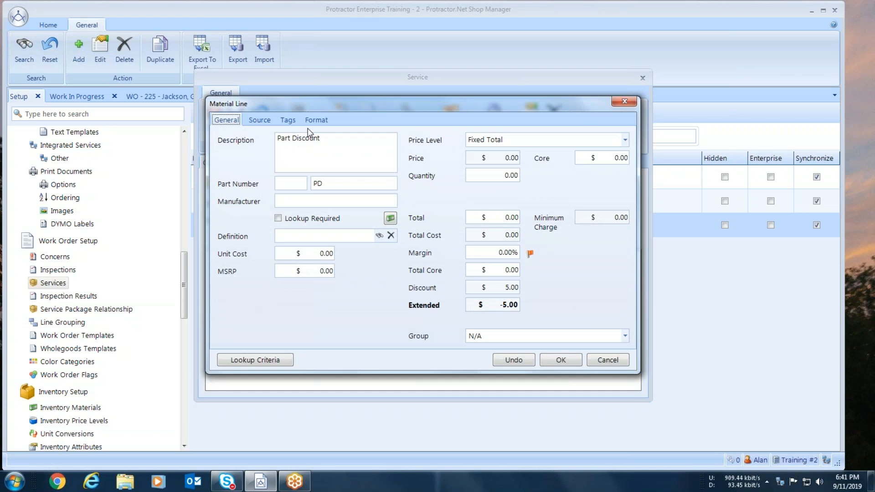
left_click(316, 120)
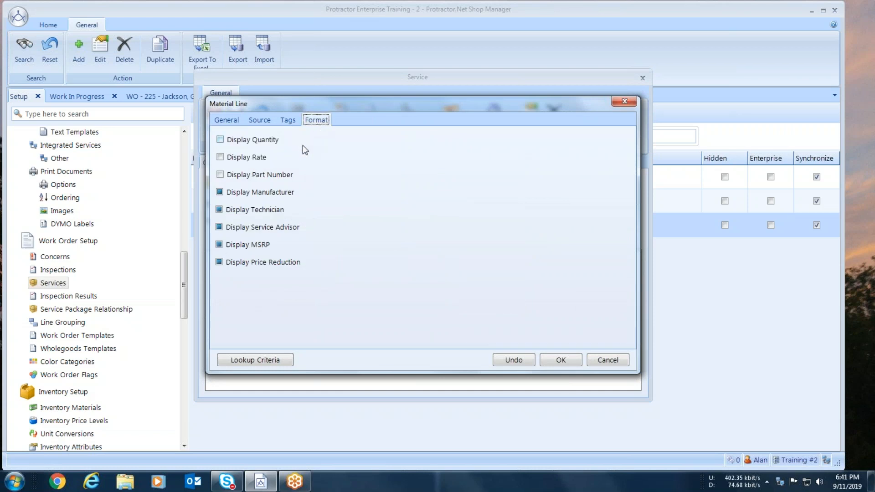
left_click(220, 157)
left_click(220, 175)
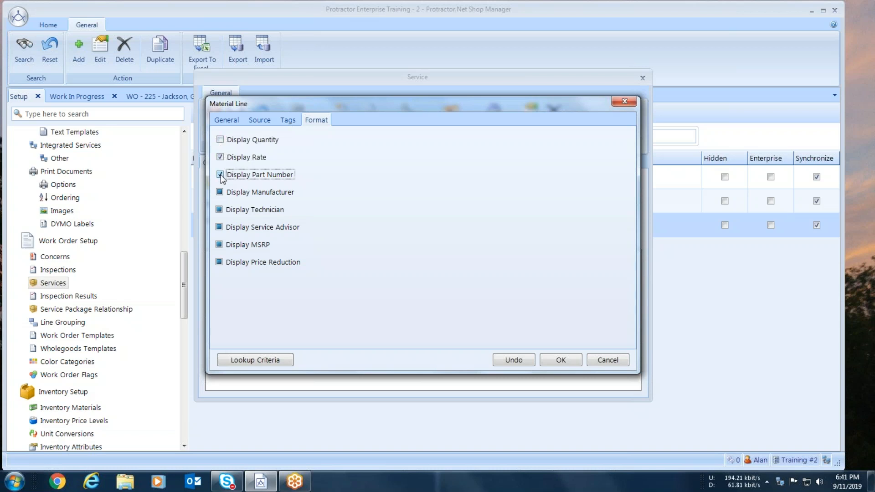
left_click(561, 361)
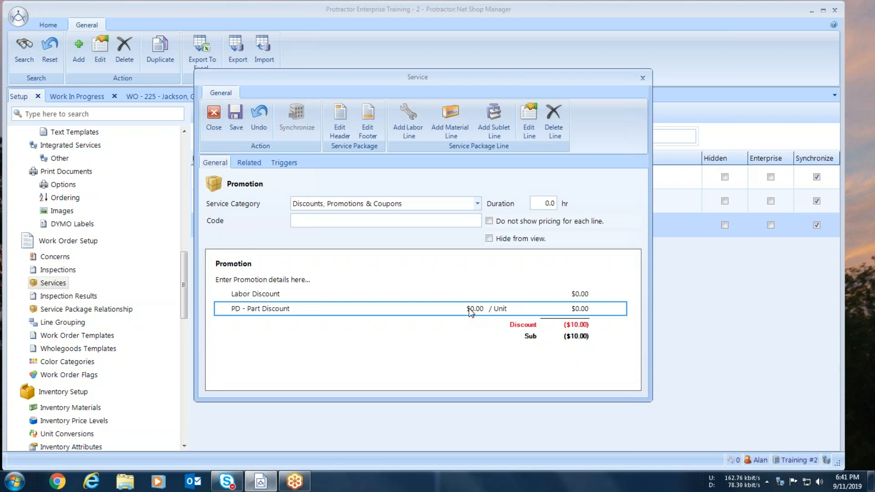
Step: Turn off the rate and part number display on the Part Discount line and save the Promotion package
double_click(269, 310)
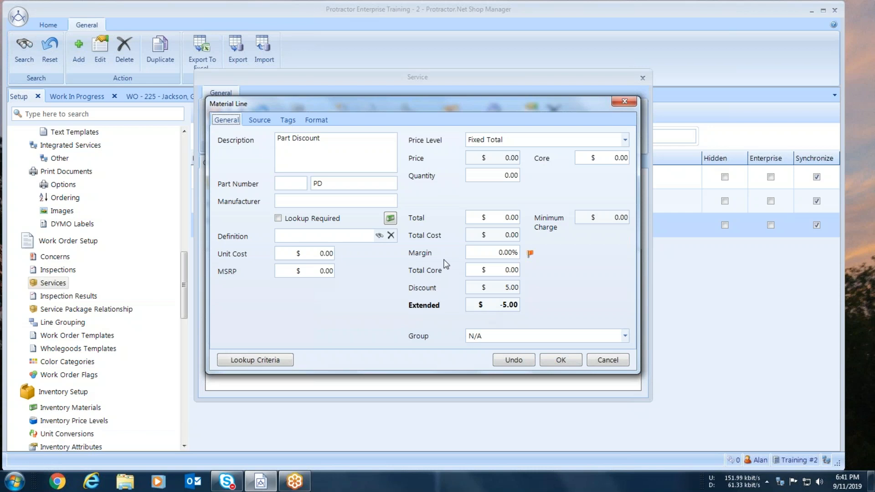
left_click(319, 120)
left_click(220, 157)
left_click(221, 176)
left_click(560, 360)
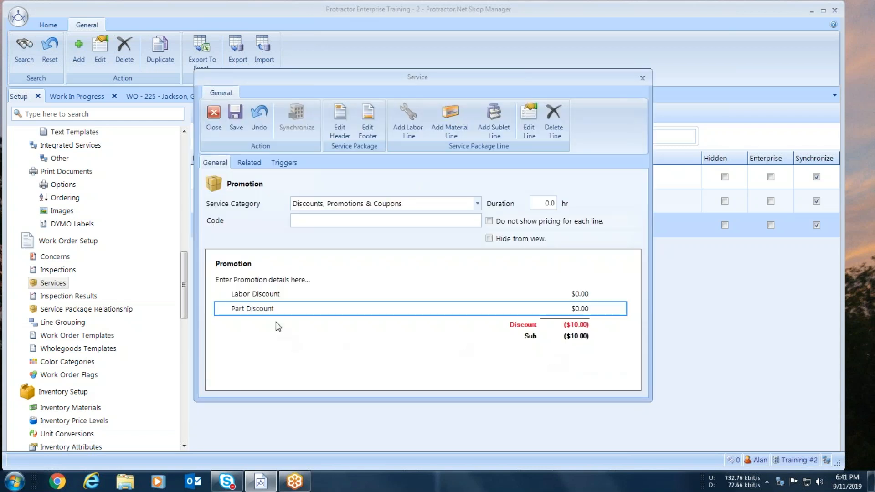
left_click(235, 118)
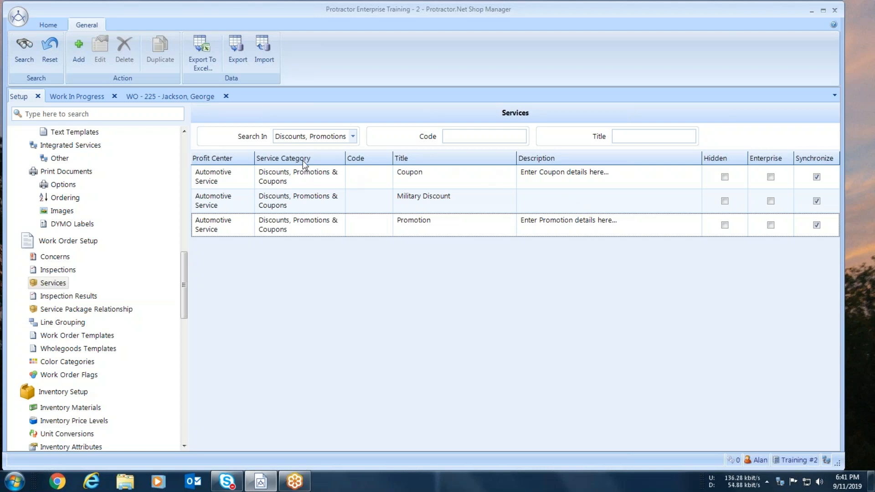
Step: Return to the open work order, search service packages by title for "prom", and add the Promotion package
left_click(184, 97)
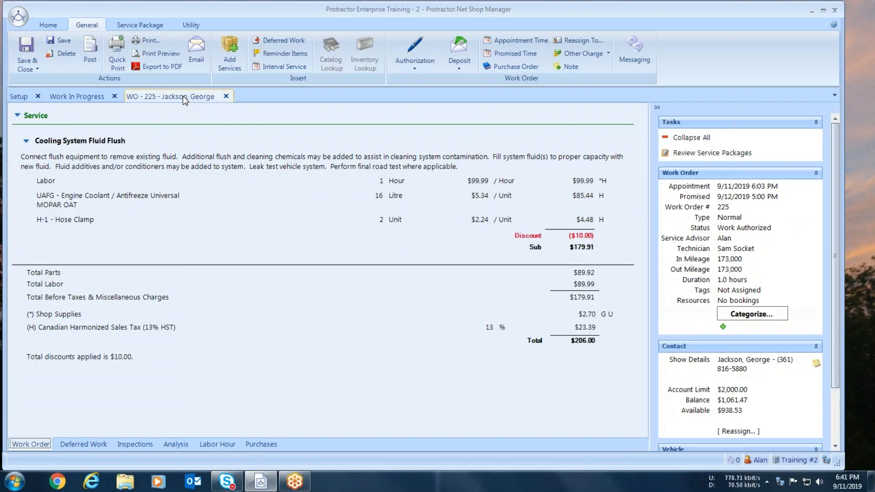
left_click(224, 66)
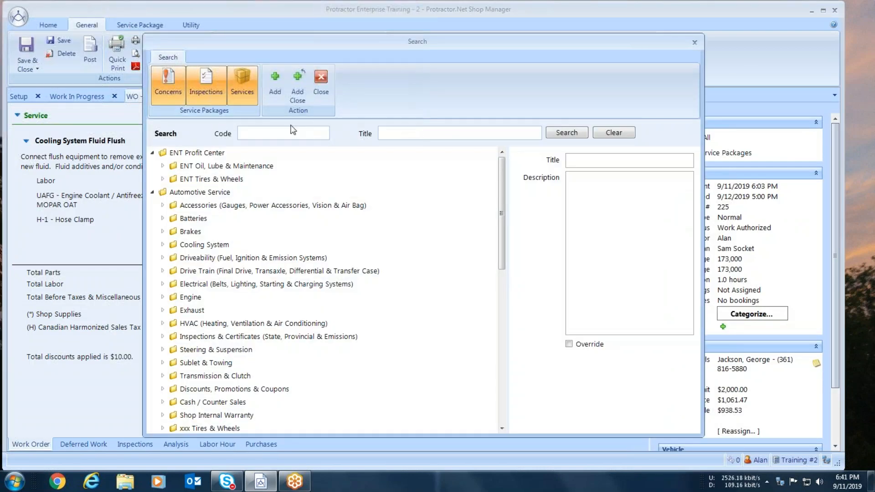
left_click(410, 132)
type("prom")
key("Return")
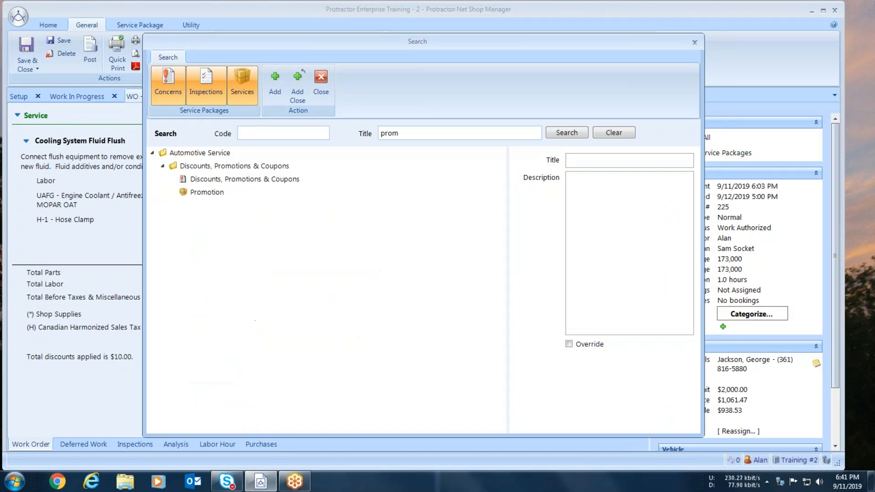
left_click(203, 193)
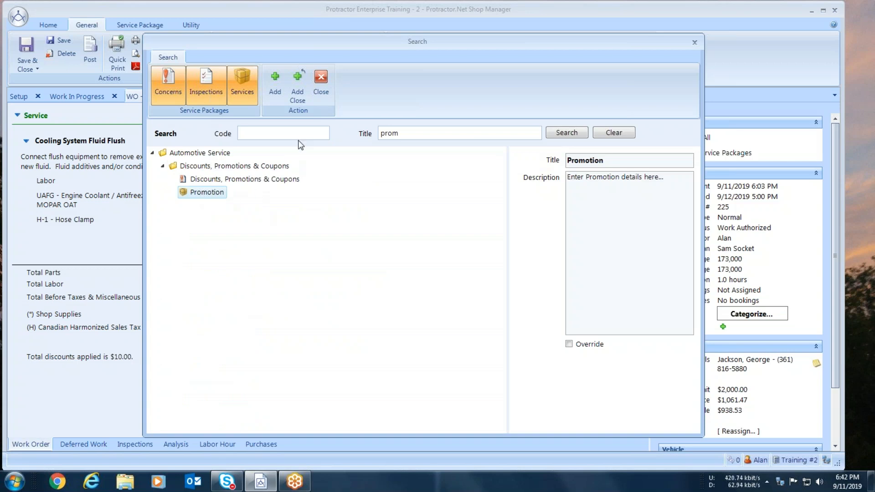
left_click(299, 88)
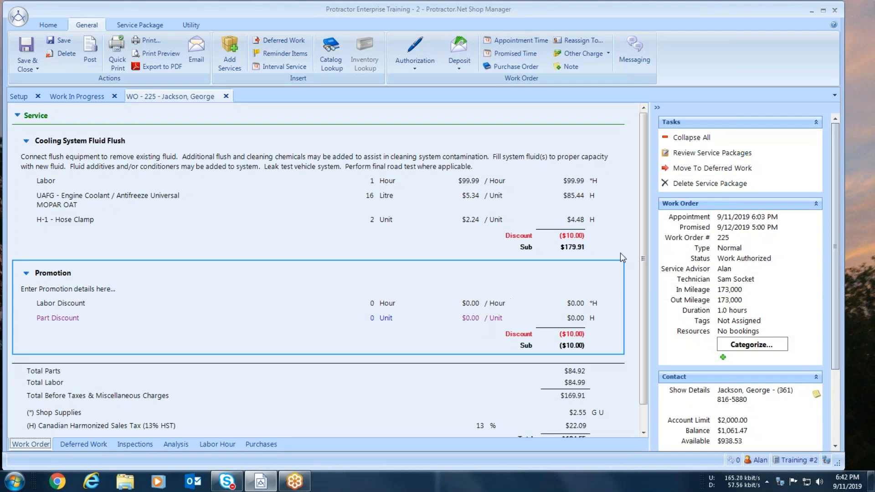
Step: Inspect the fixed discount amount on the work order's Labor Discount line, leaving the values as they are
left_click_drag(643, 188, 645, 217)
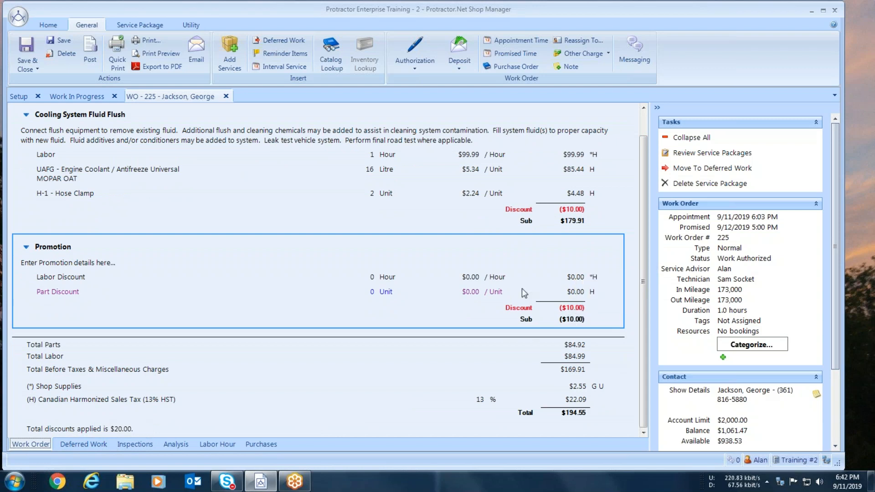
double_click(387, 281)
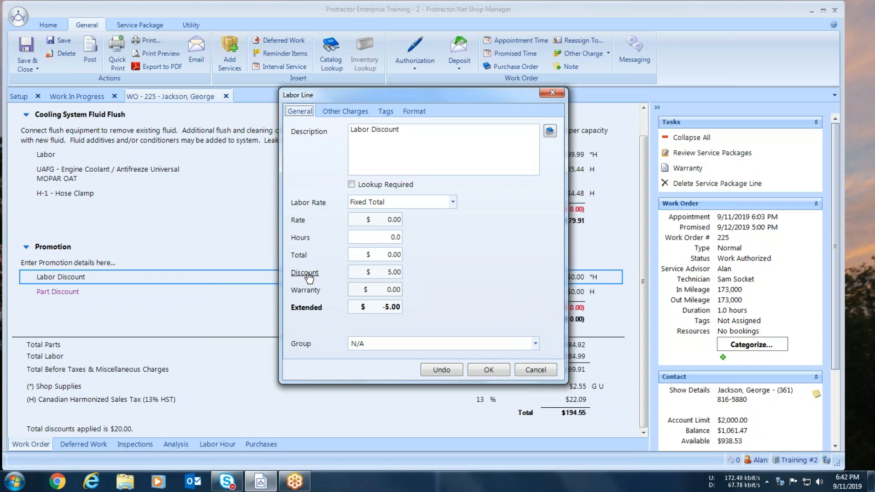
left_click(309, 274)
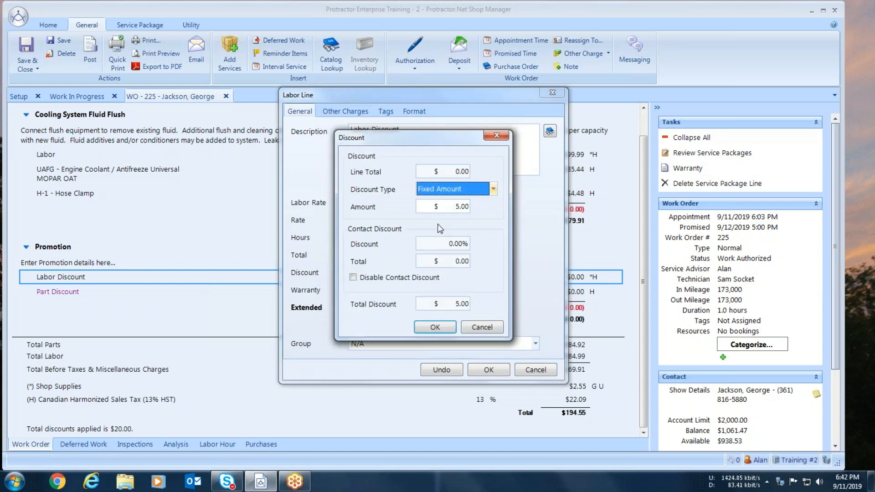
left_click(444, 207)
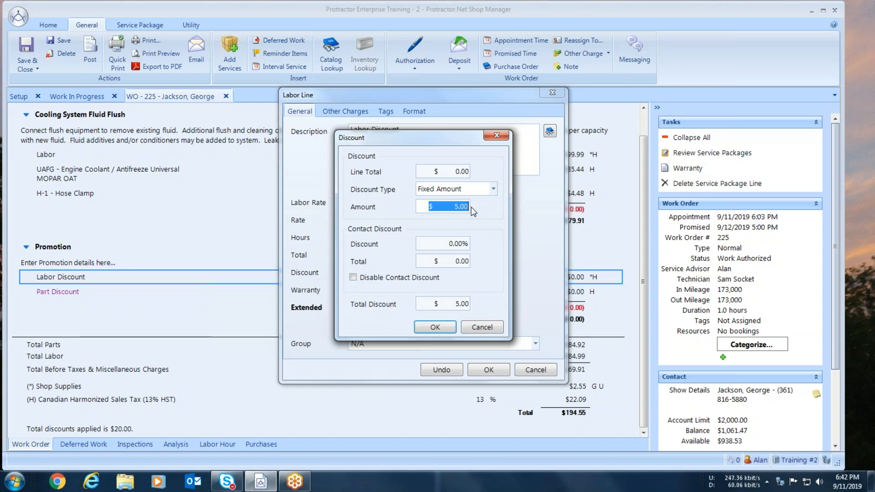
left_click(486, 327)
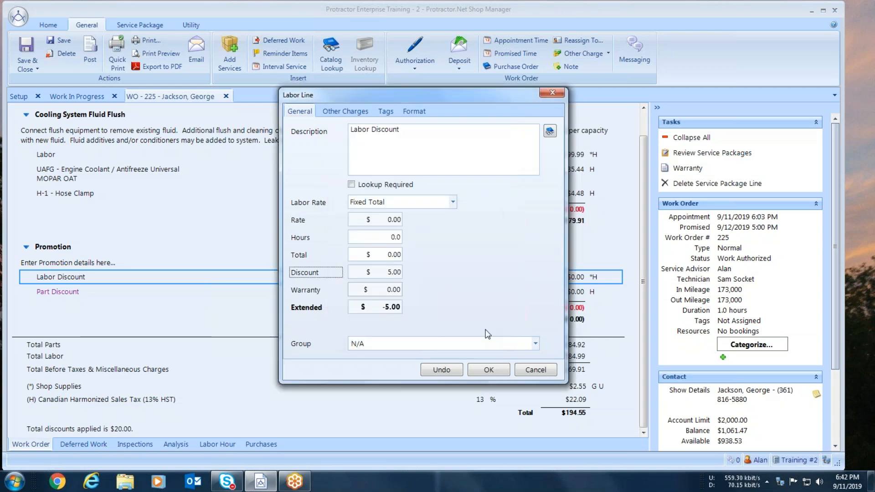
left_click(488, 369)
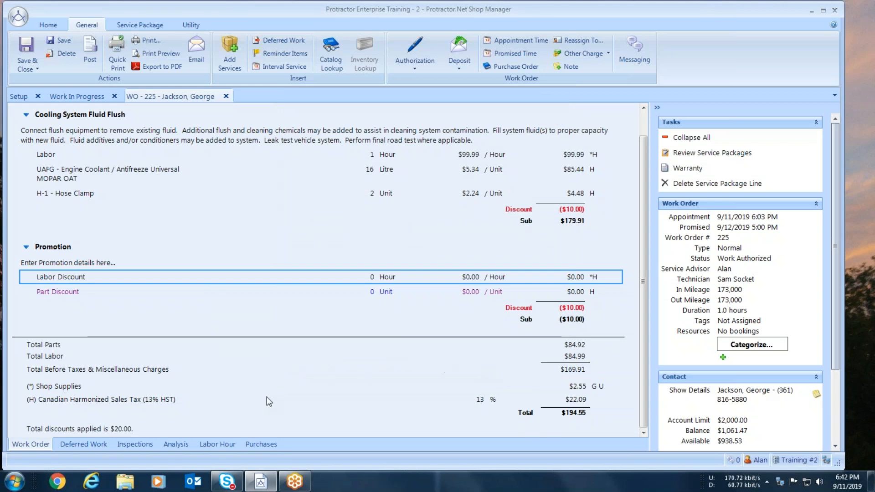
Step: Review the work order's cost, profit and margin analysis, and return to its service lines
left_click(175, 445)
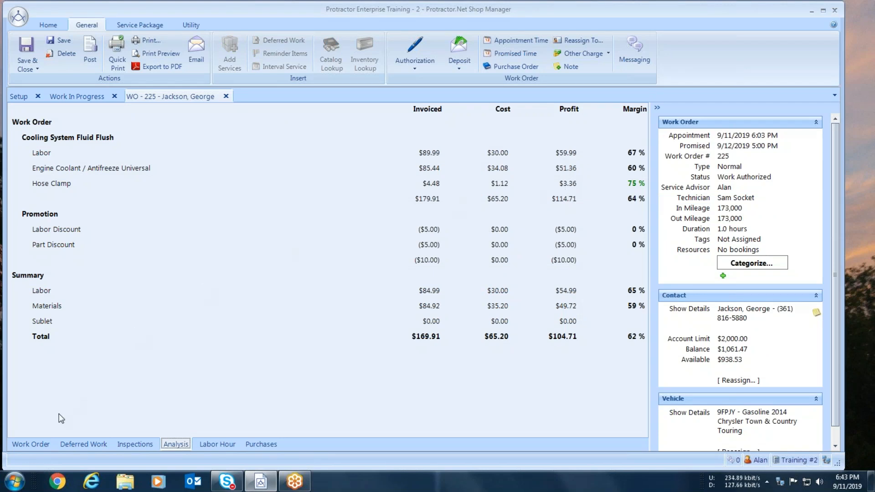
left_click(30, 444)
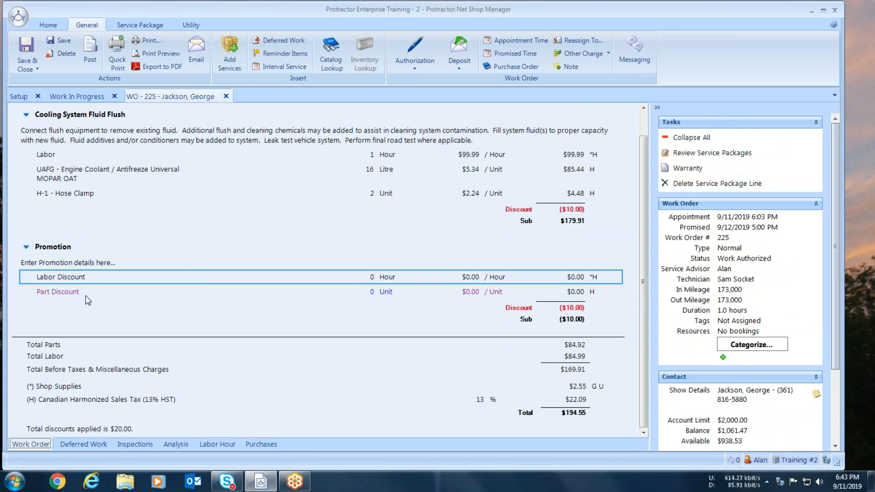
mouse_move(78, 292)
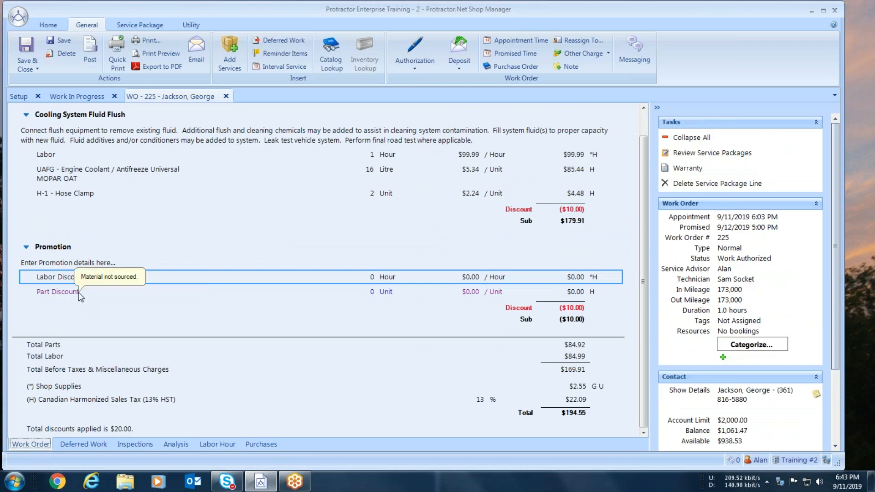
Step: Start posting the work order as an invoice, without booking the appointment for future services
left_click(91, 55)
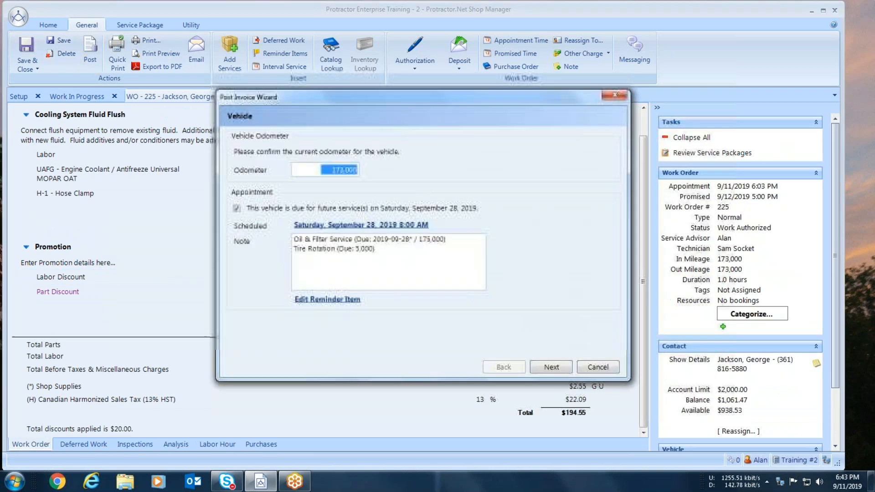
left_click(236, 209)
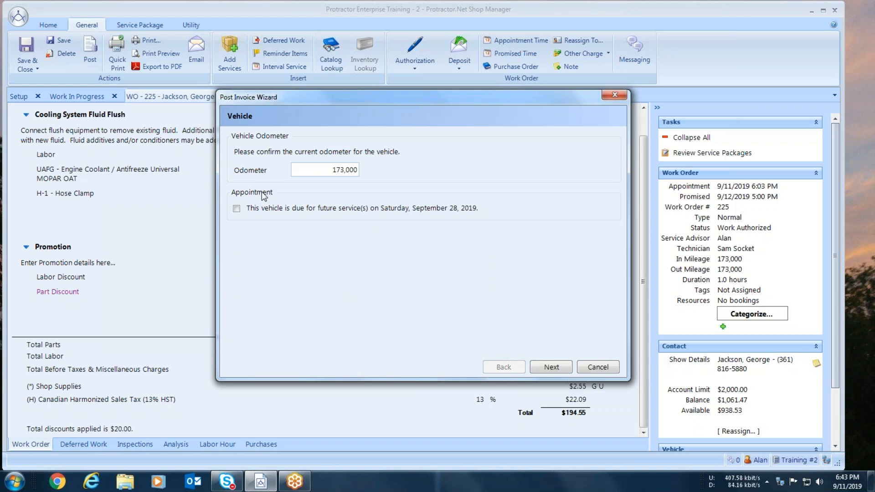
left_click(551, 365)
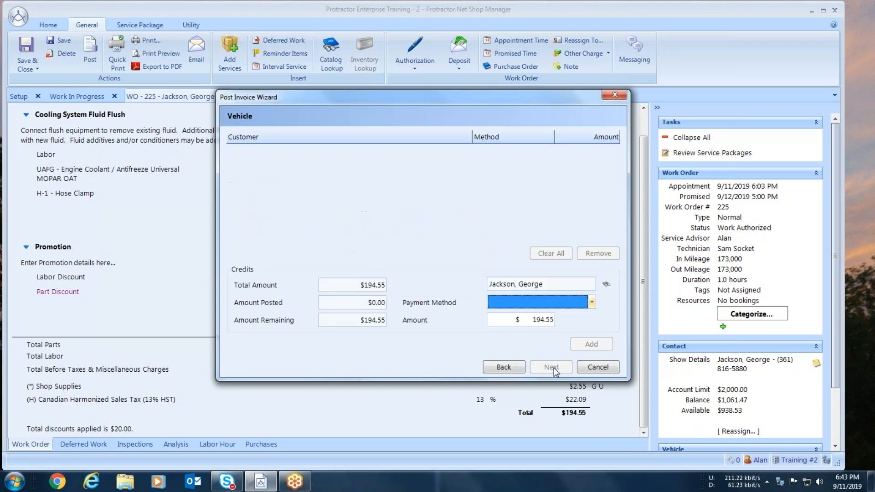
Step: Add a Check payment for the full invoice amount and proceed to the print and post settings
left_click(592, 302)
left_click(499, 366)
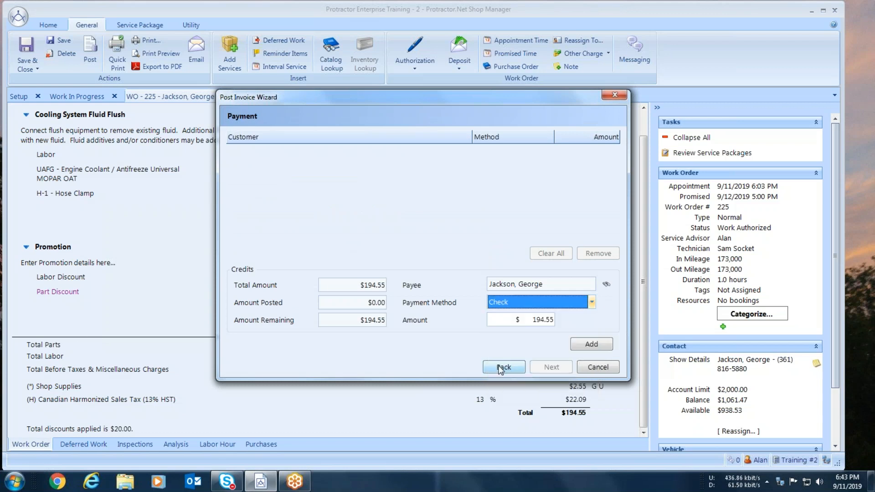
left_click(588, 345)
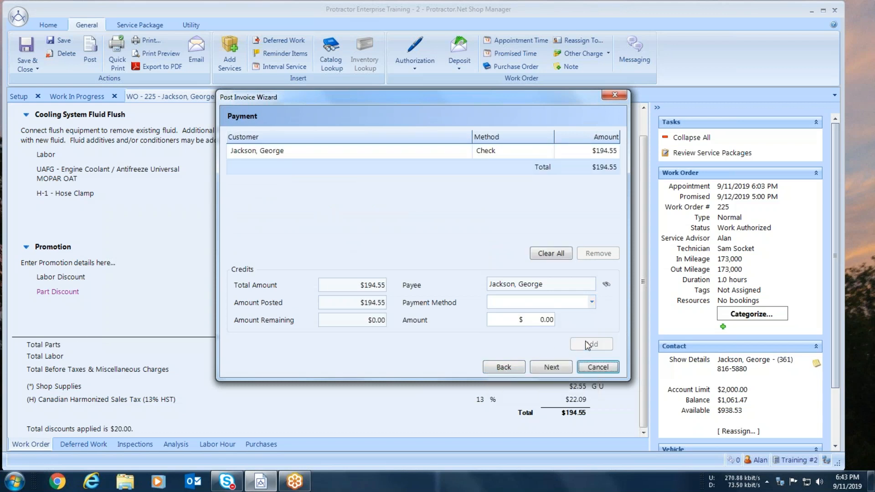
left_click(547, 365)
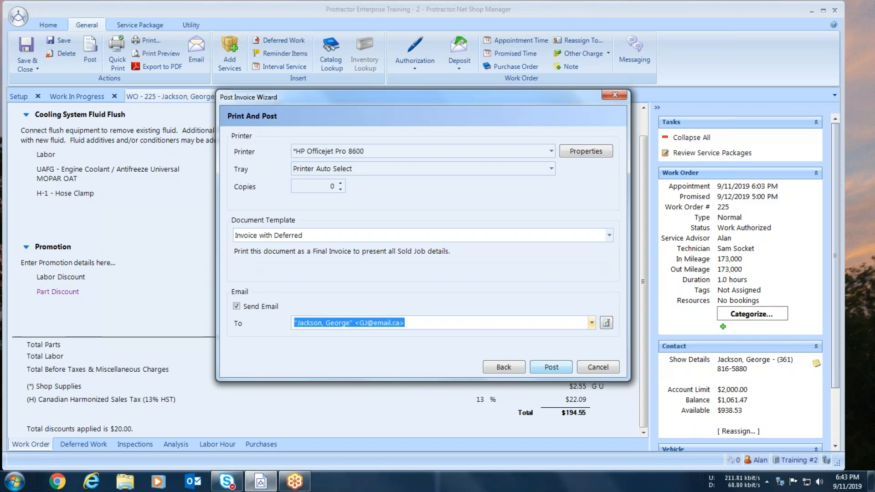
Step: Turn off sending the invoice by email and post it
left_click(237, 307)
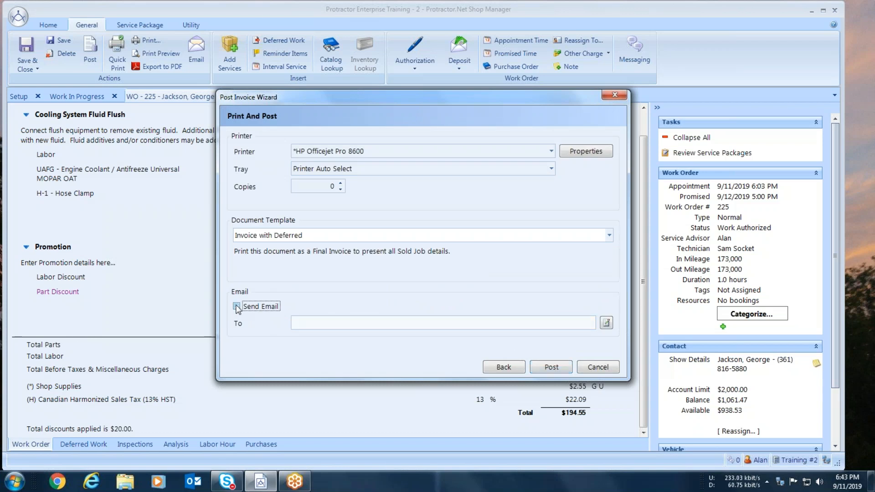
left_click(549, 367)
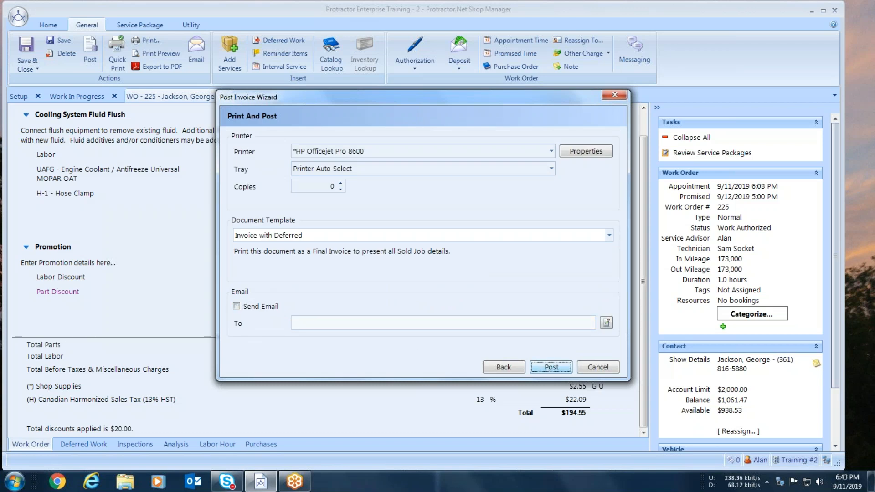
left_click(492, 280)
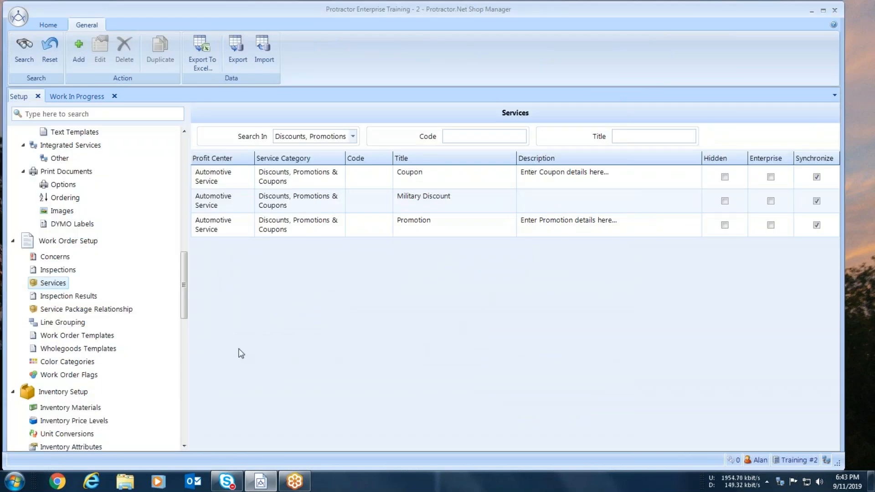
Step: Close the Setup and Work In Progress pages and open the reports
left_click(38, 97)
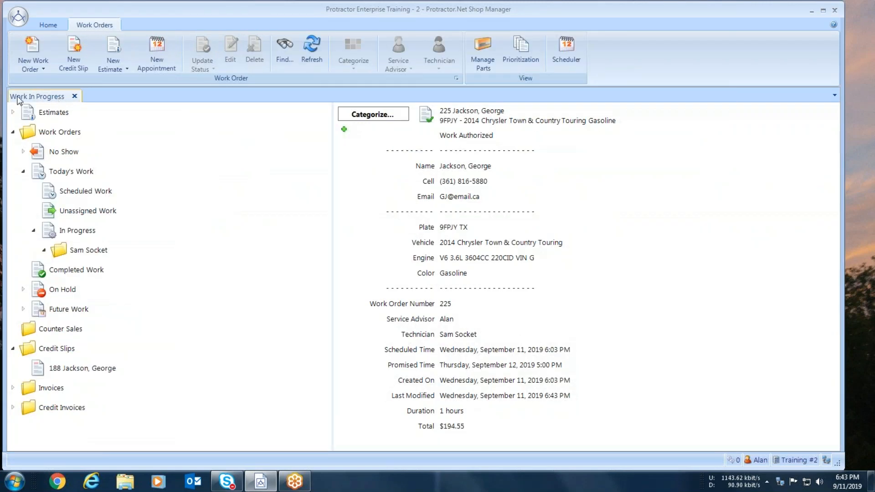
left_click(75, 97)
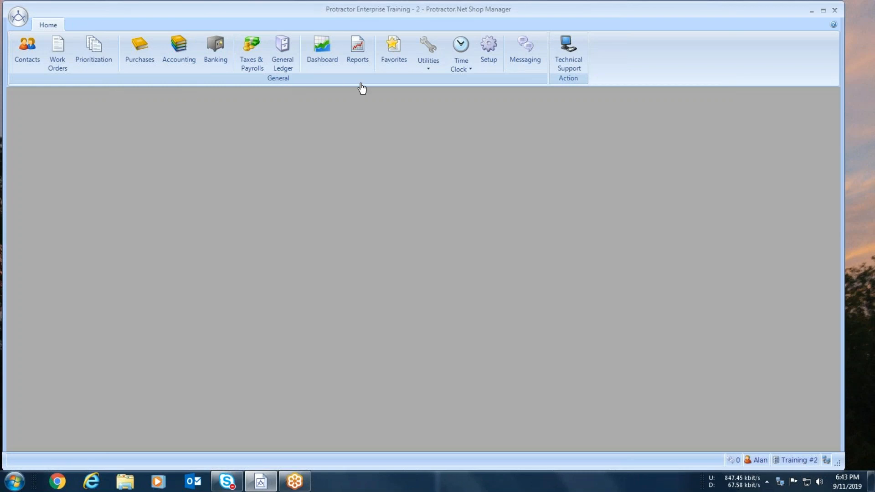
left_click(357, 50)
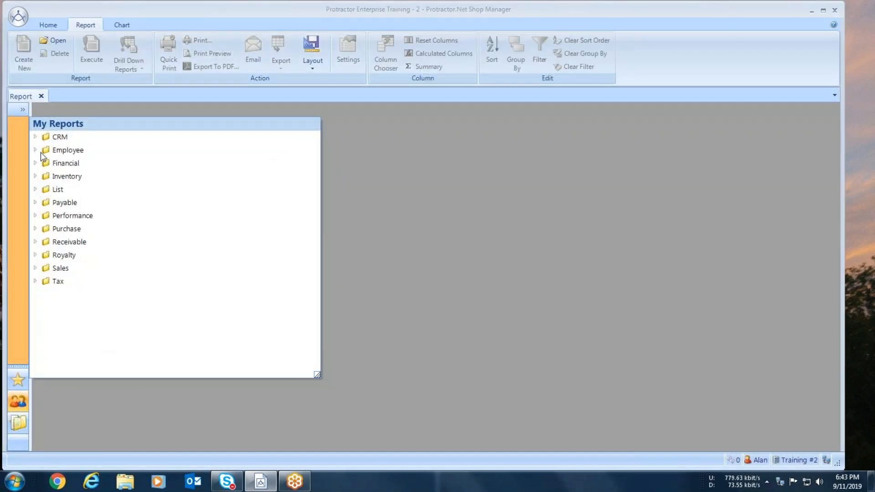
Step: Keep the My Reports list expanded and show the Invoice Summary reports in the Sales category
left_click(22, 109)
left_click(21, 111)
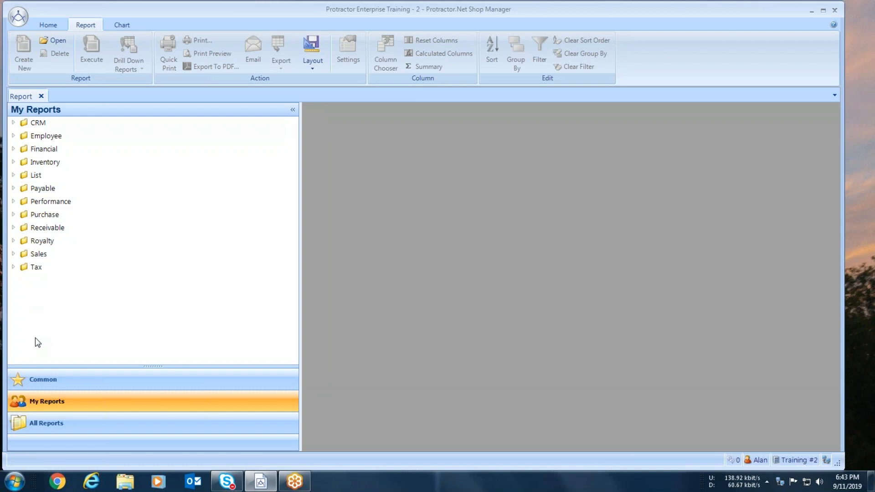
left_click(13, 253)
left_click(22, 280)
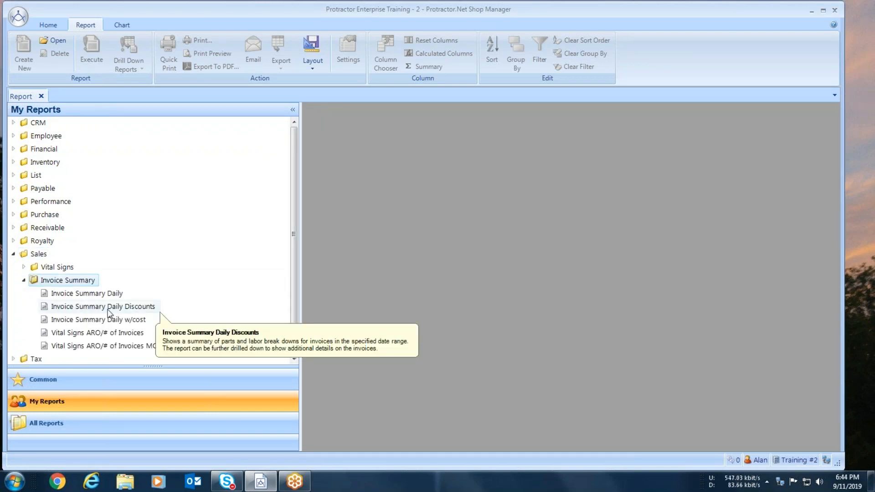
Step: Open the Invoice Summary Daily Discounts report, run it for today and collapse the report list
double_click(126, 310)
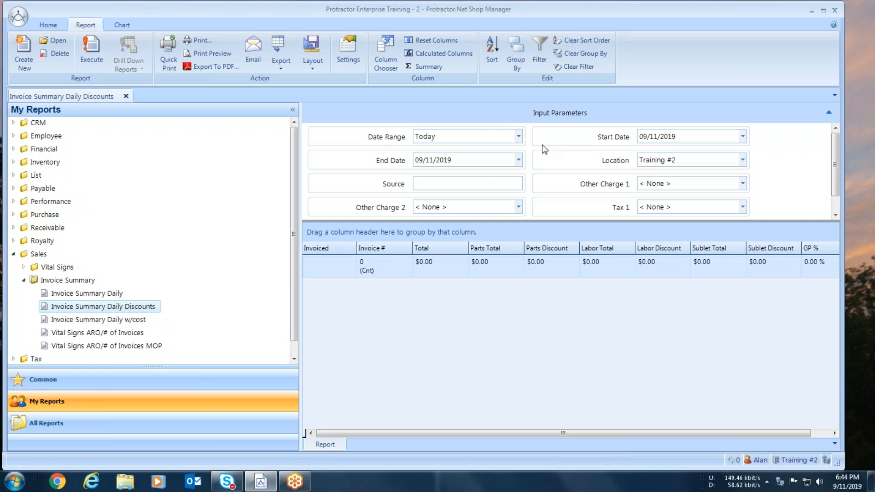
left_click(93, 56)
left_click(293, 111)
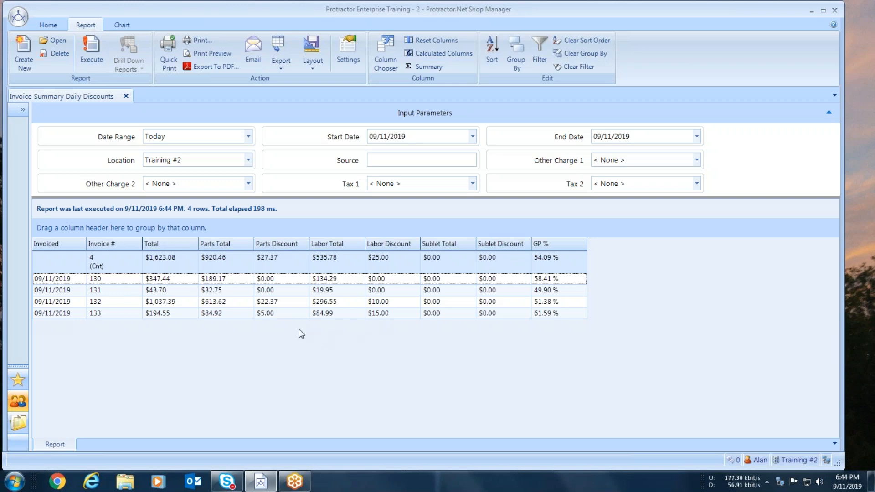
Step: Drill down from the last invoice in the report to its Invoice Details, review the discount lines and close the details
left_click(245, 314)
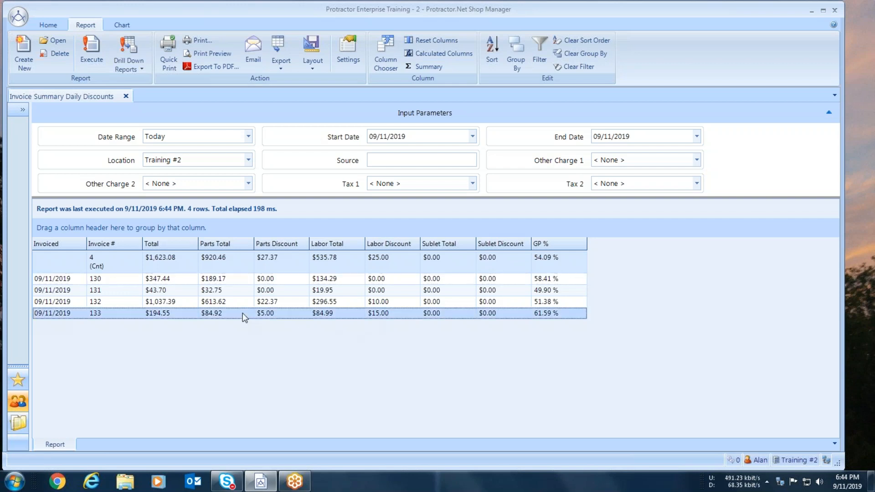
right_click(243, 313)
mouse_move(328, 377)
left_click(364, 373)
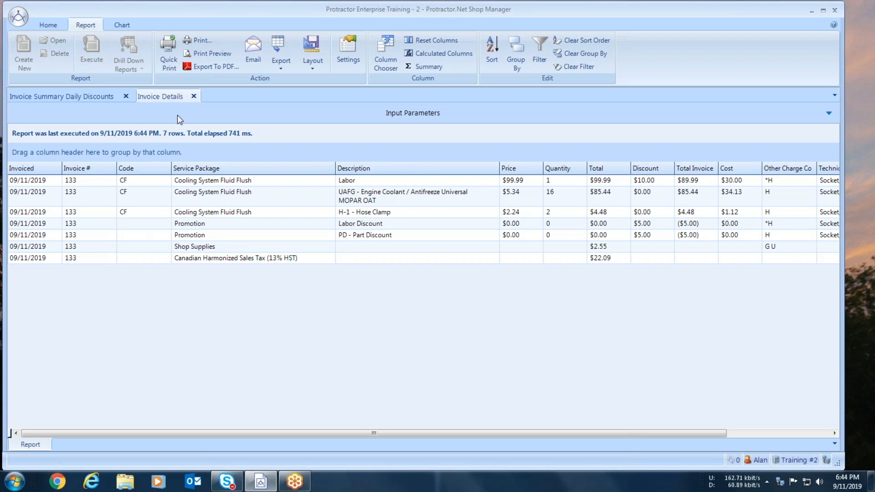
left_click(194, 96)
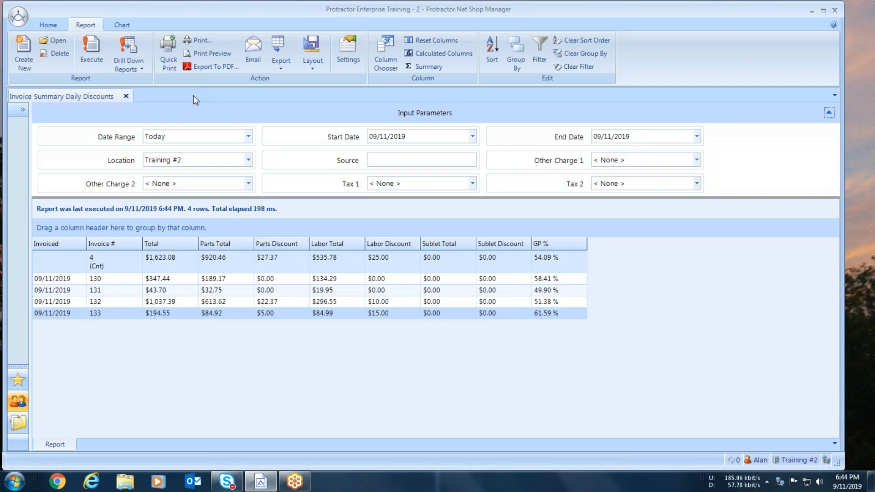
Step: Run Vital Signs By Service Category from the Sales reports under All Reports for today, reusing the current form
left_click(22, 110)
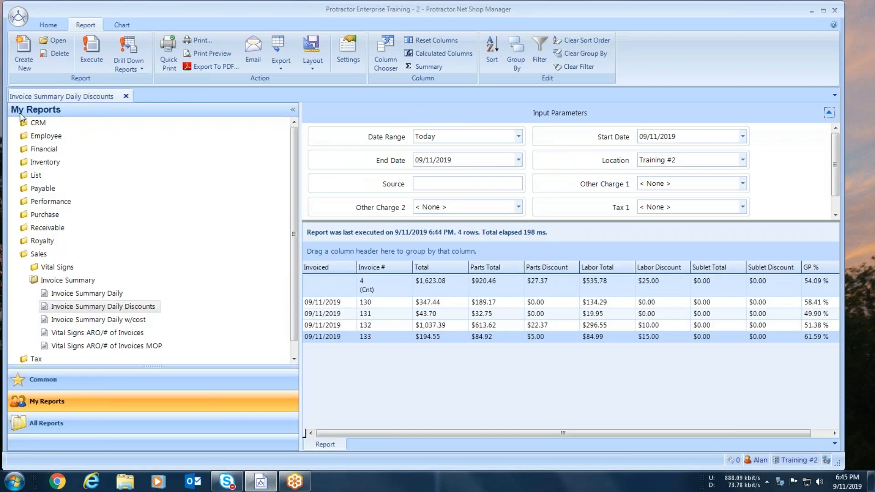
left_click(57, 424)
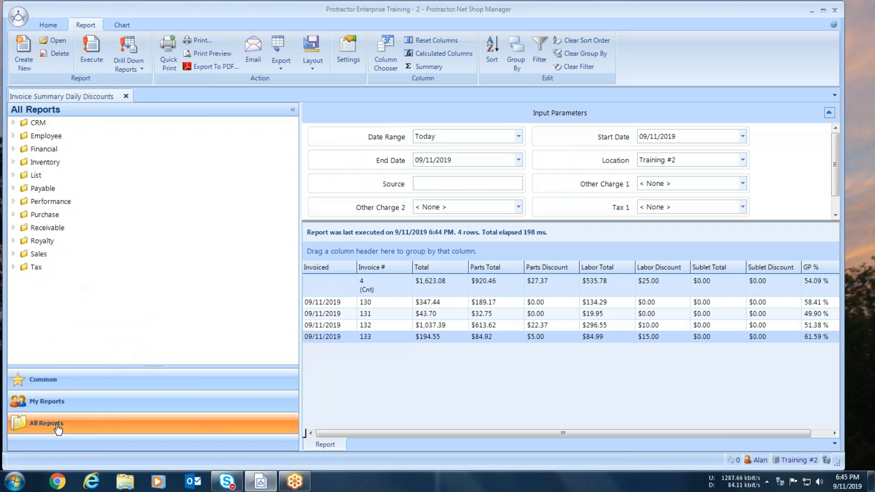
left_click(13, 254)
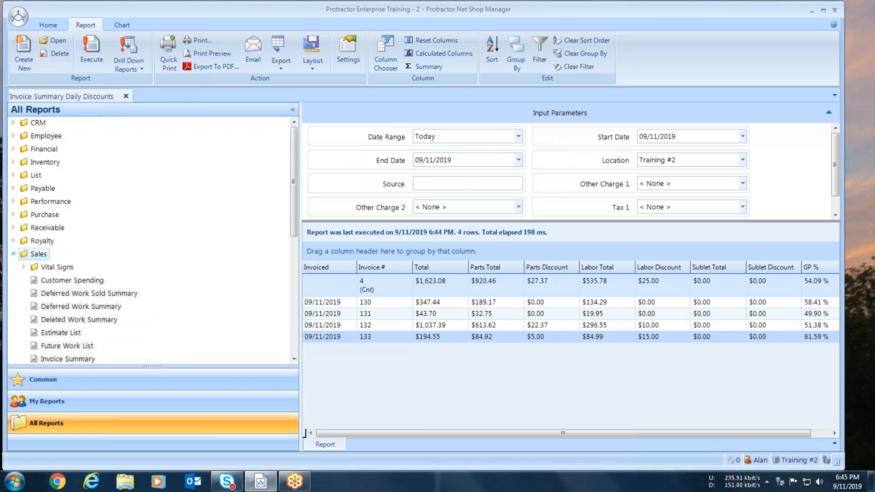
left_click(24, 267)
double_click(88, 321)
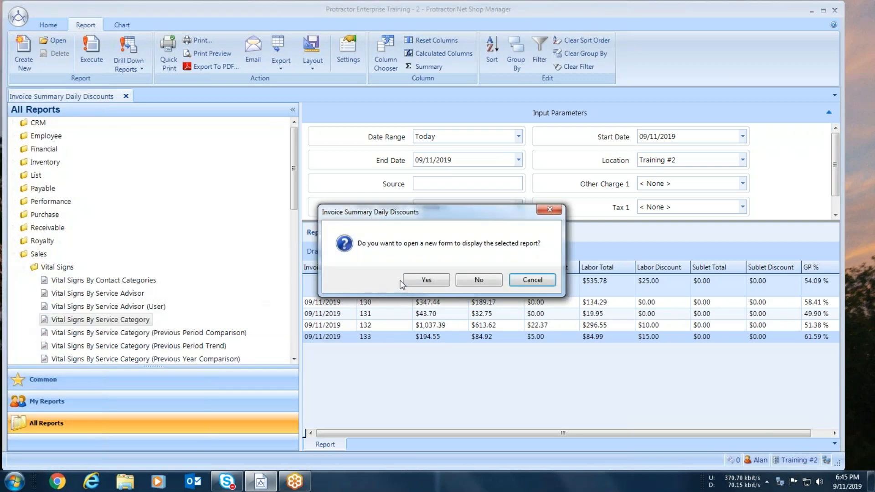
left_click(475, 280)
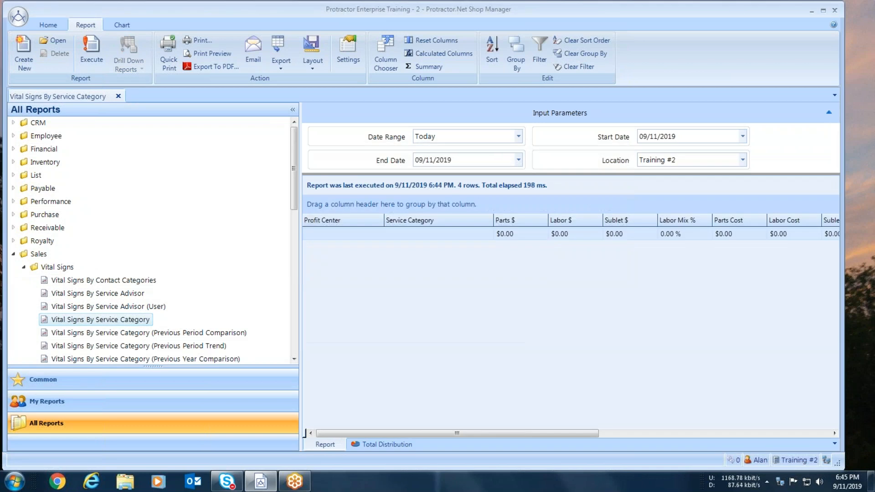
left_click(92, 56)
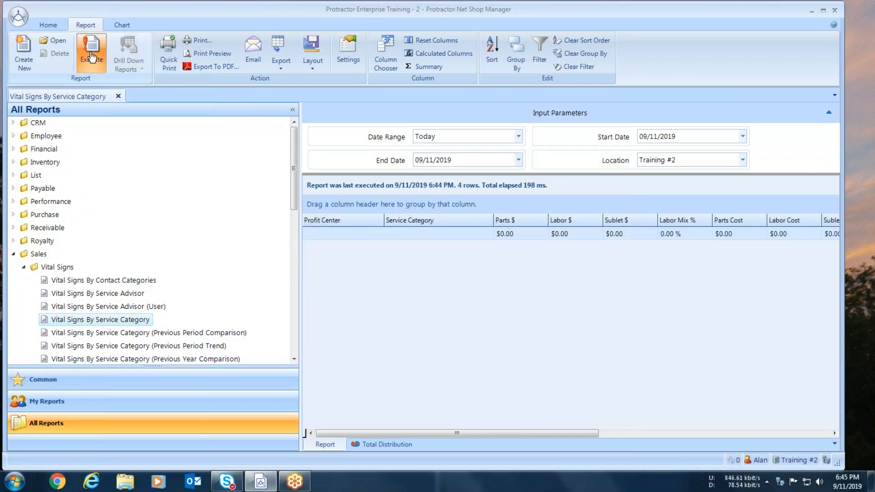
left_click(293, 111)
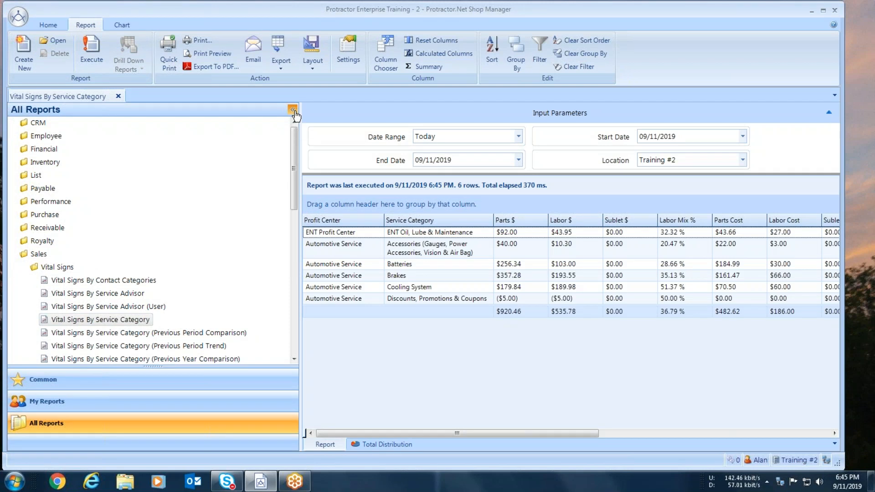
Step: Drill down from the Discounts, Promotions & Coupons row to the Details For Service Category report
left_click(247, 302)
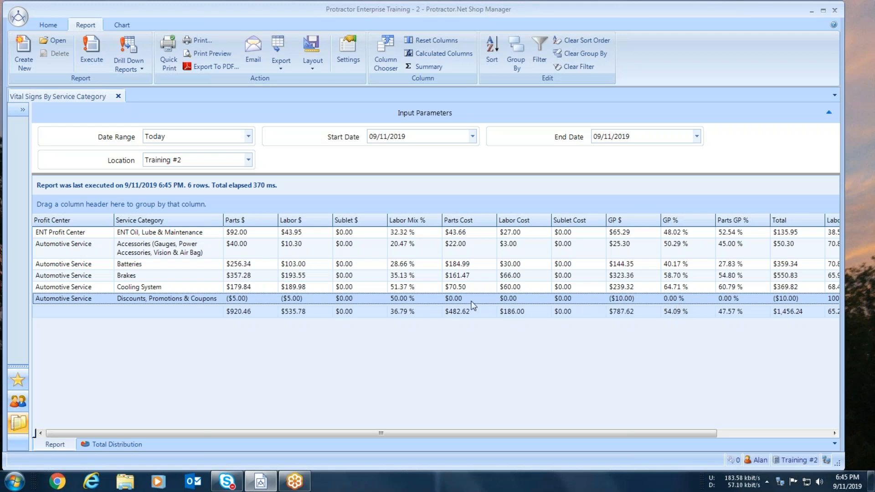
right_click(259, 300)
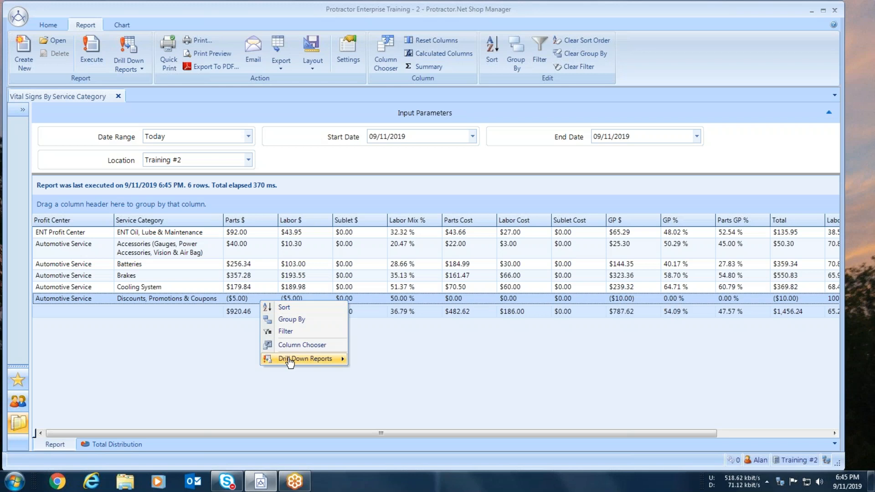
mouse_move(304, 360)
left_click(368, 360)
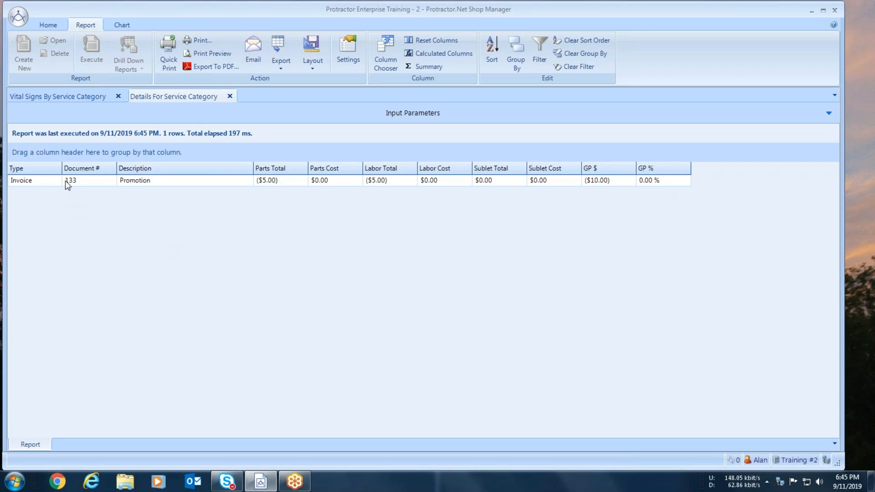
Step: Drill down from the Promotion line to its service package details, and close both detail reports after reviewing them
left_click(120, 180)
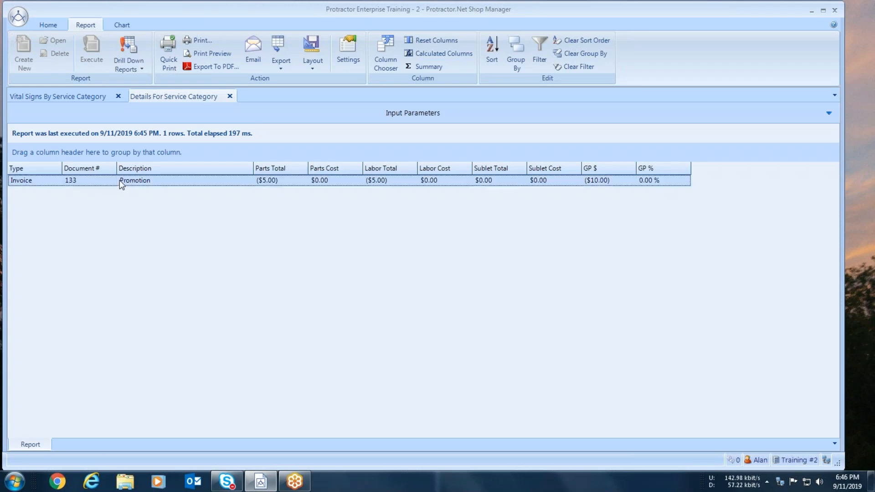
right_click(120, 179)
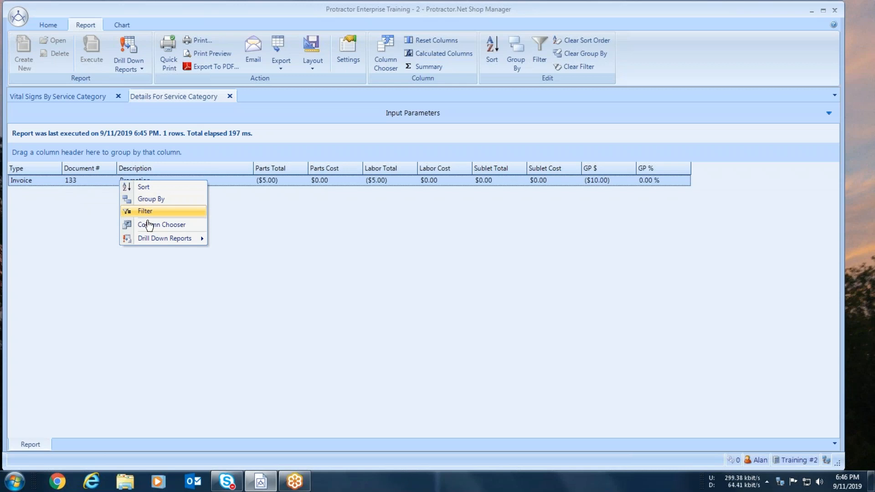
mouse_move(182, 245)
left_click(252, 242)
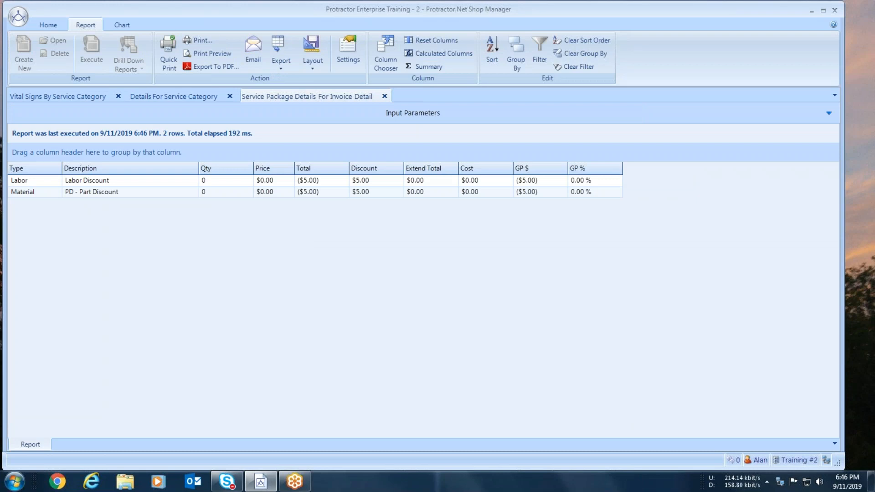
left_click(385, 96)
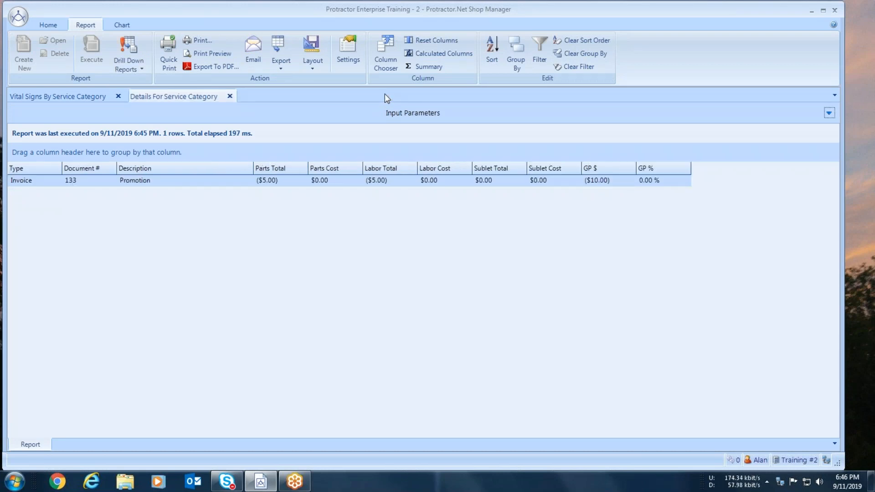
left_click(230, 96)
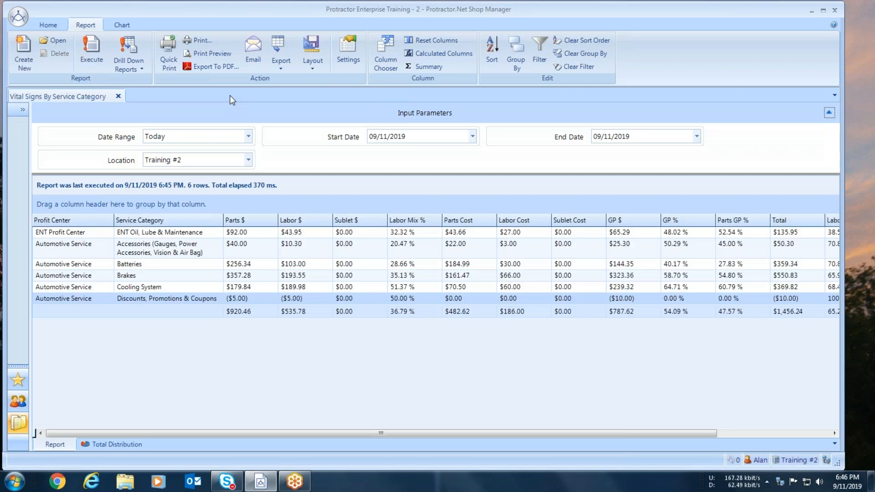
Step: Open the Service Package Sales report from the Sales category in the current form and collapse the report list
left_click(22, 110)
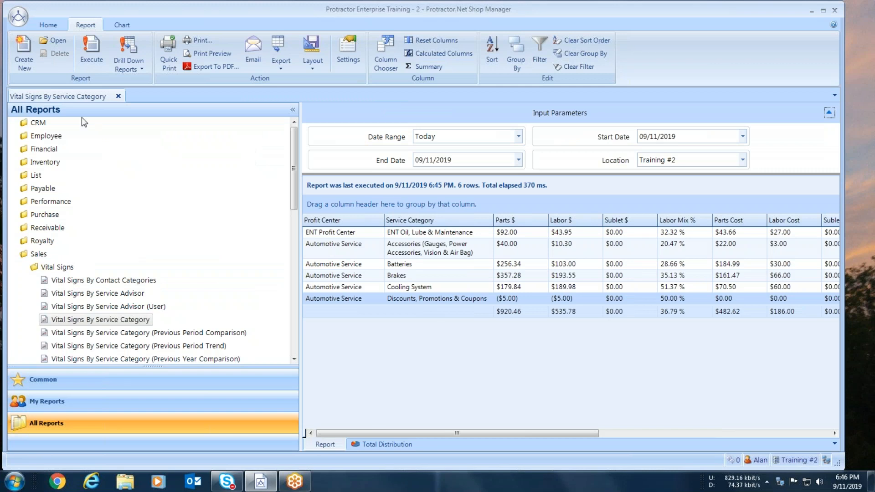
left_click(23, 268)
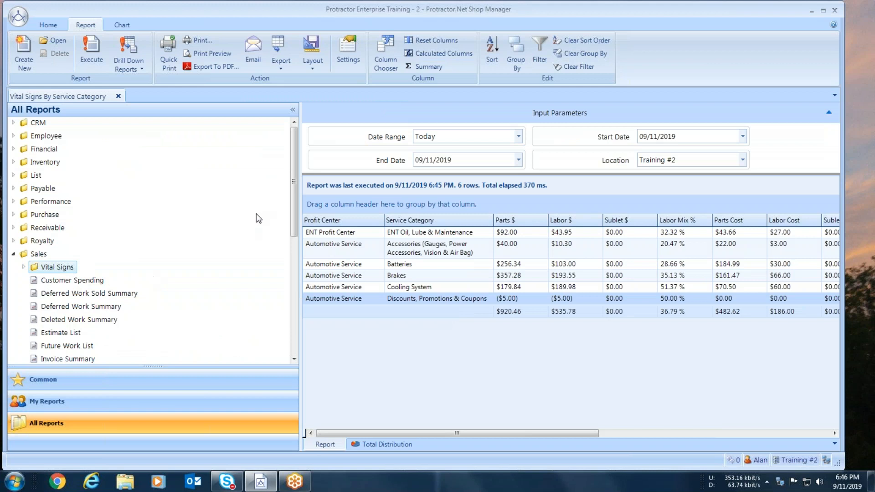
left_click_drag(293, 181, 293, 262)
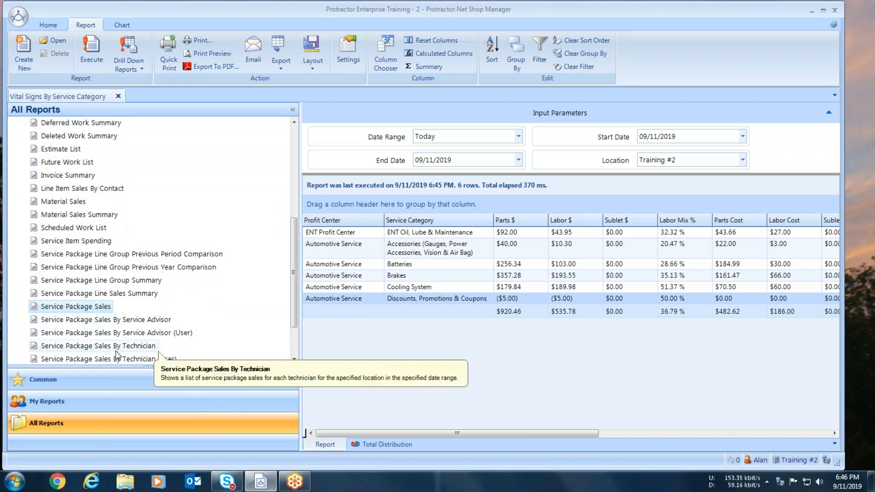
double_click(89, 305)
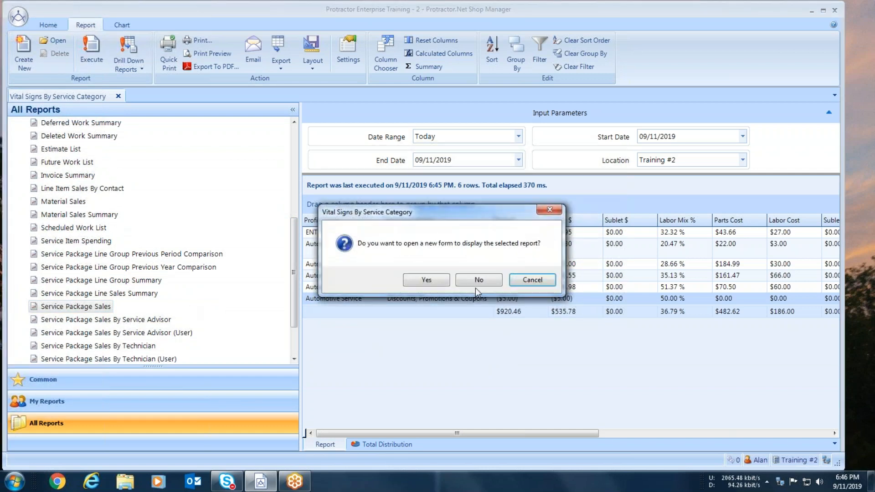
left_click(478, 280)
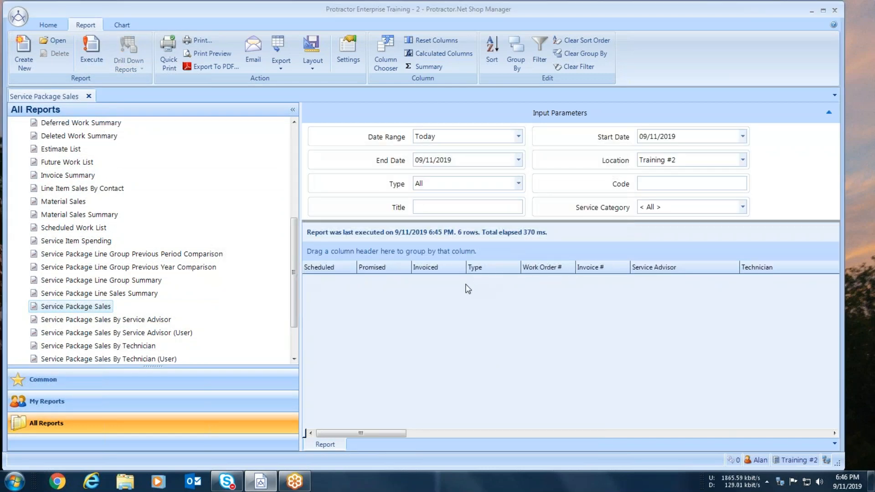
left_click(293, 109)
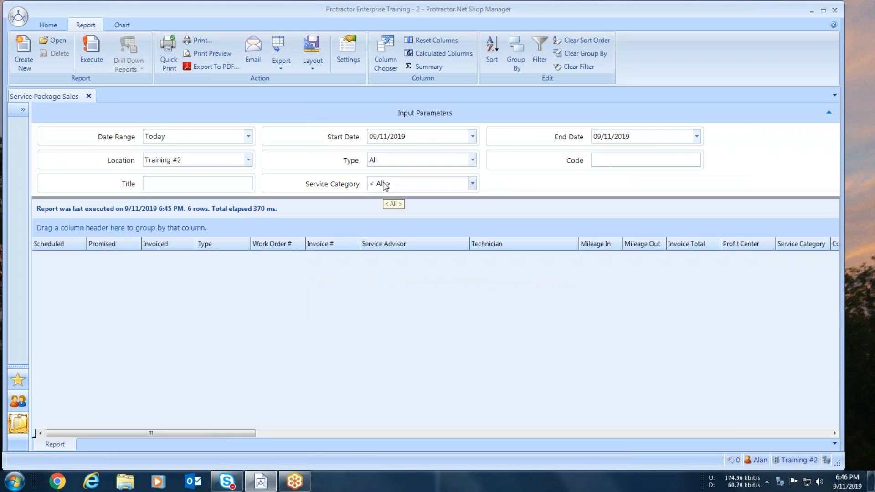
Step: Run the Service Package Sales report with the title filter "promo", review its columns and close the report
left_click(196, 183)
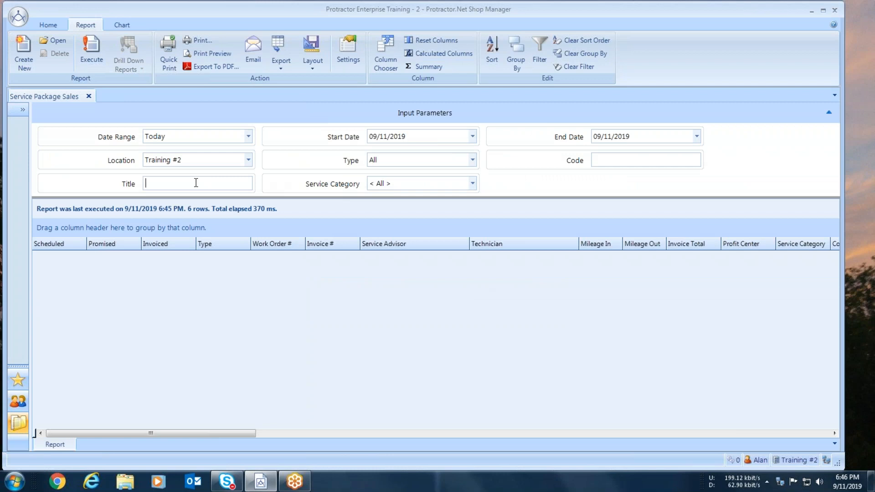
type("promo")
left_click(90, 46)
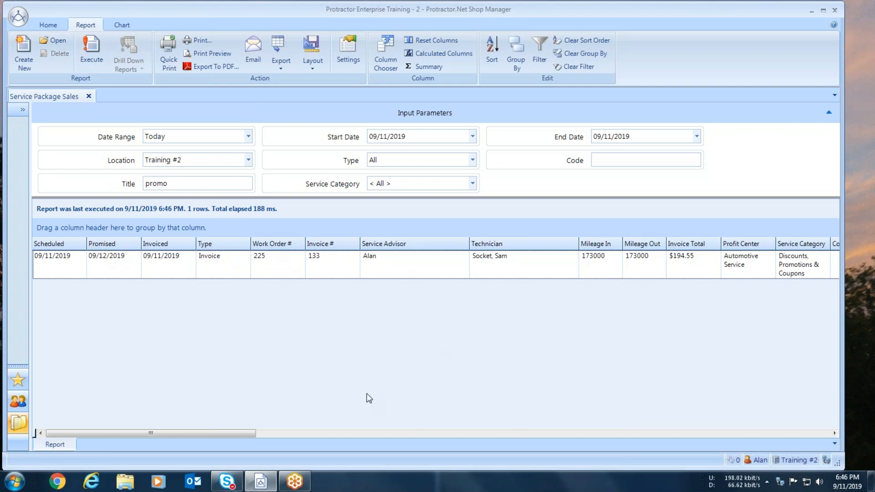
left_click_drag(243, 433, 217, 439)
left_click(22, 110)
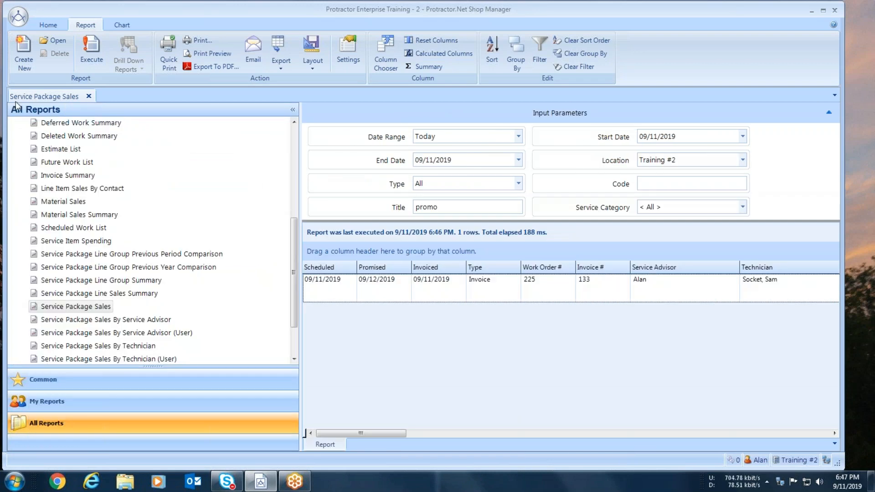
left_click(89, 96)
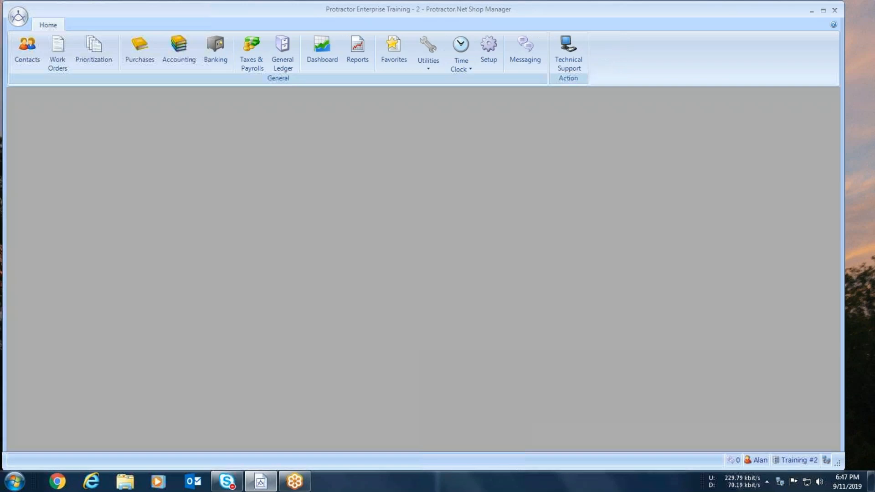